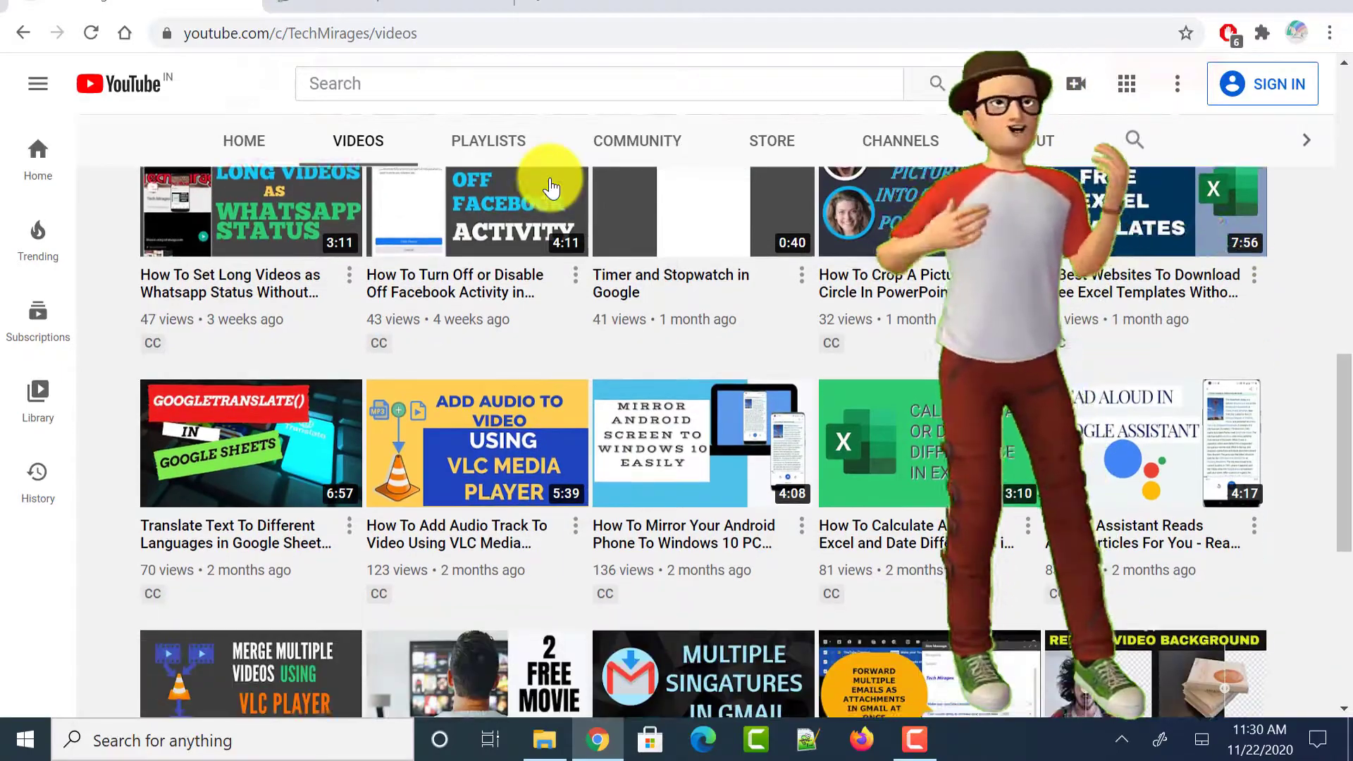
Scroll through the project and stop the sequence playback
scroll(551, 188, down, 8)
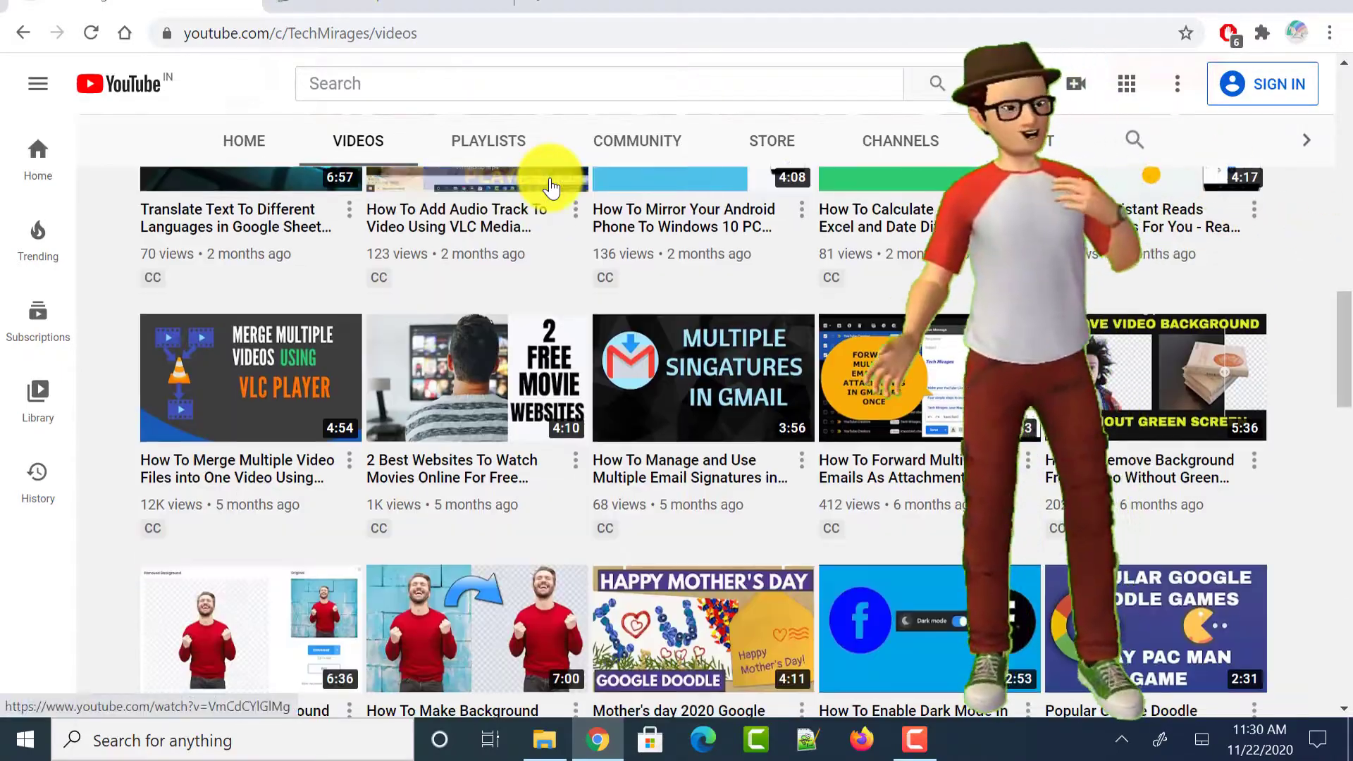
scroll(551, 189, down, 7)
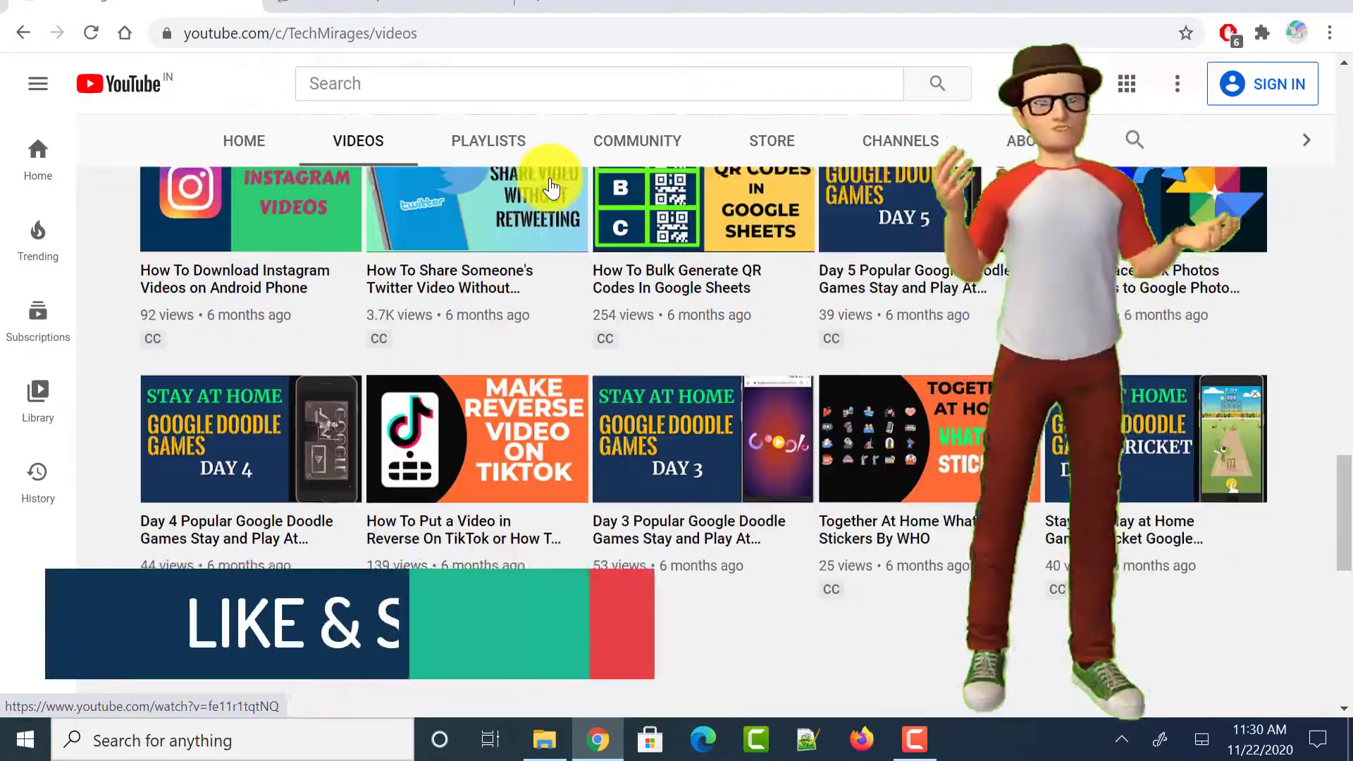
scroll(550, 189, up, 9)
scroll(551, 188, up, 10)
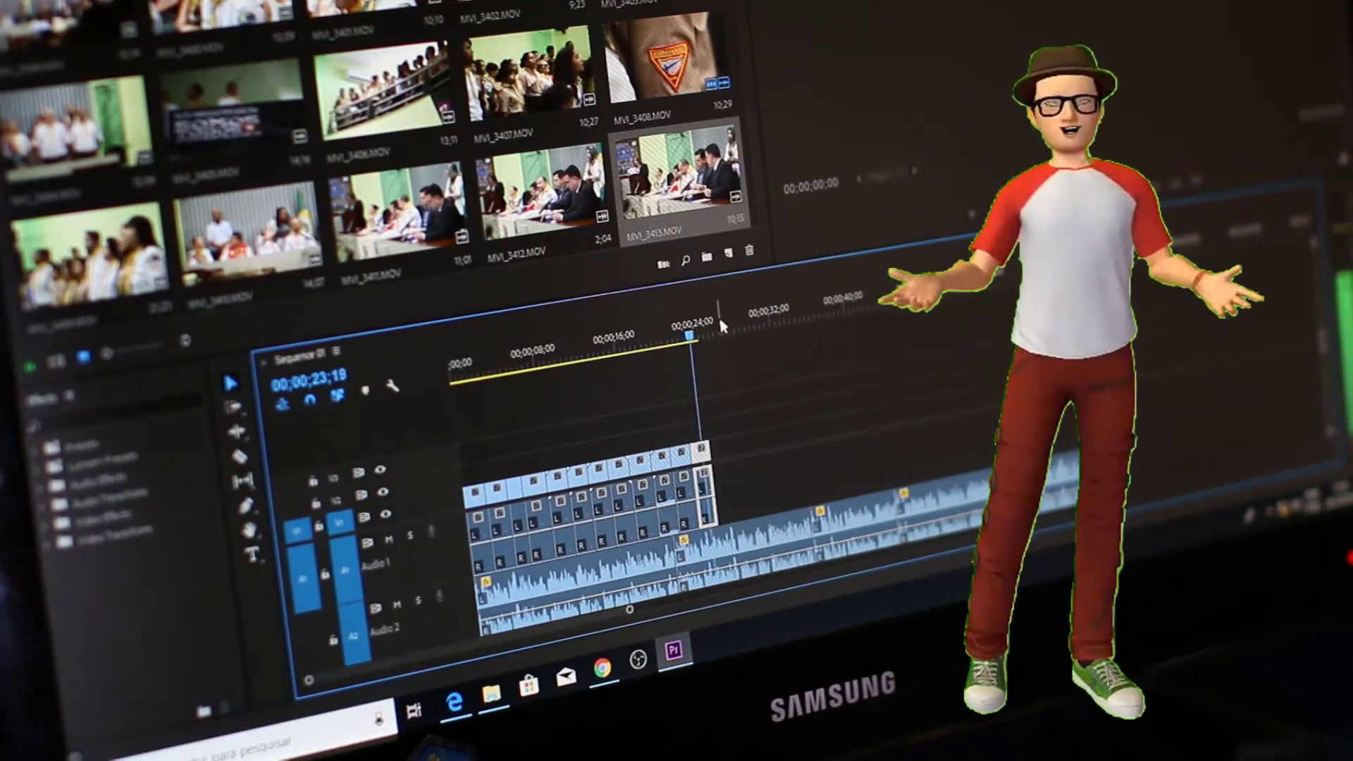
key(space)
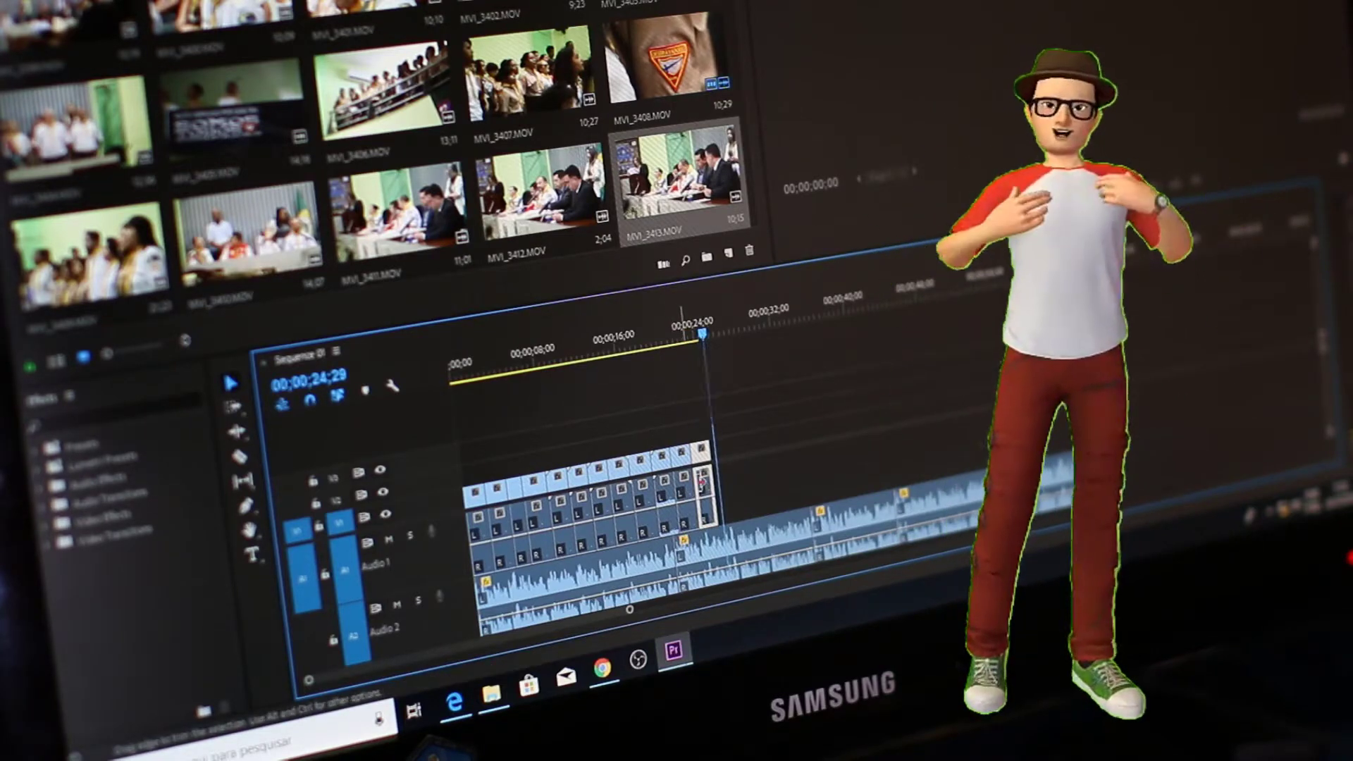
Undo a trial trim of the clip's end, then play without CC.mp4 in VLC
drag(701, 486, 684, 486)
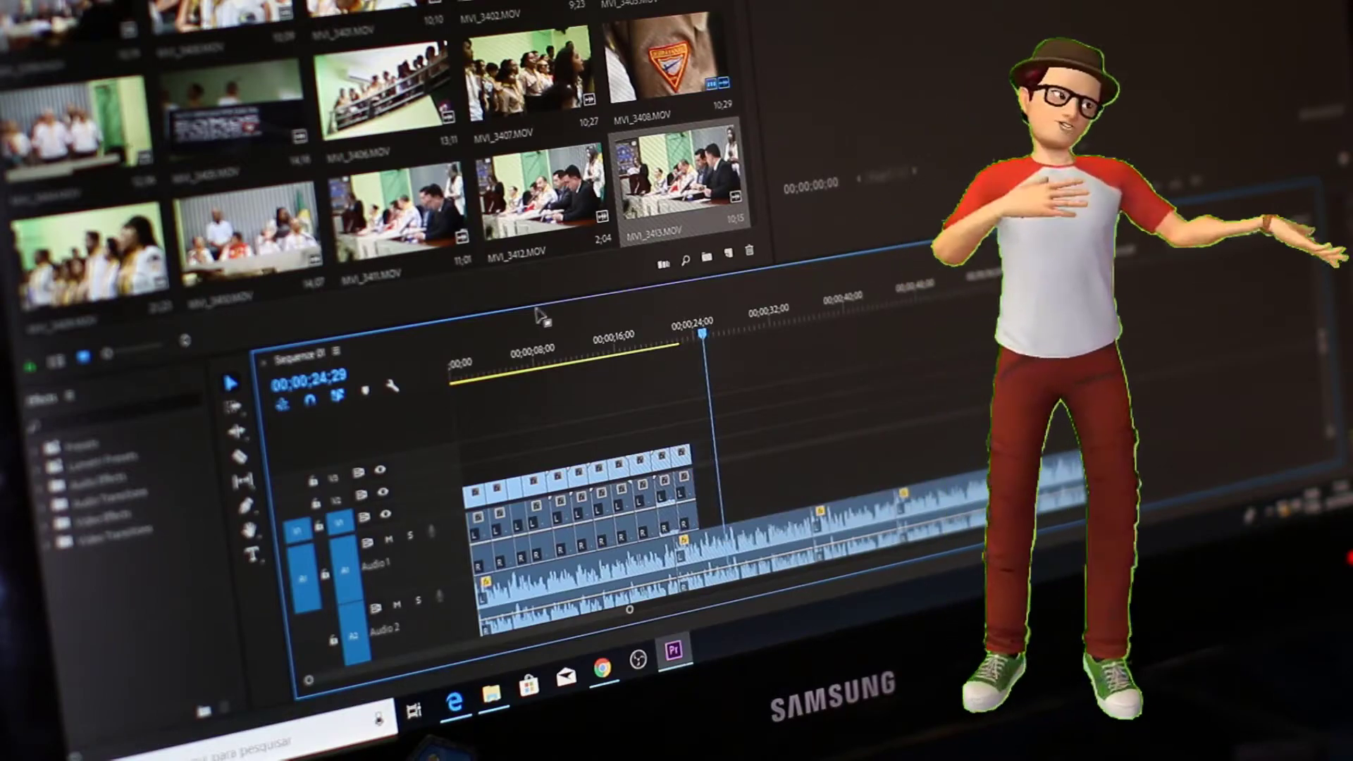
key(ctrl+z)
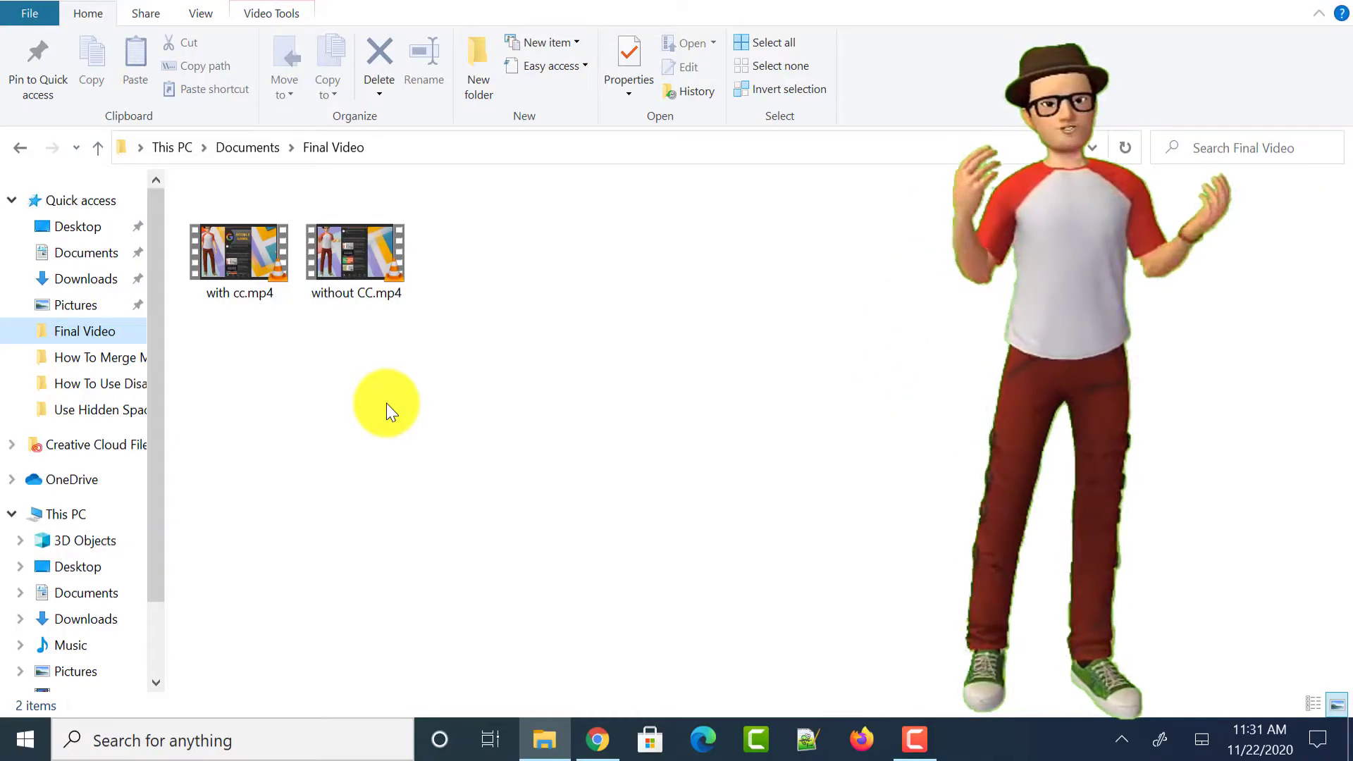
double_click(356, 278)
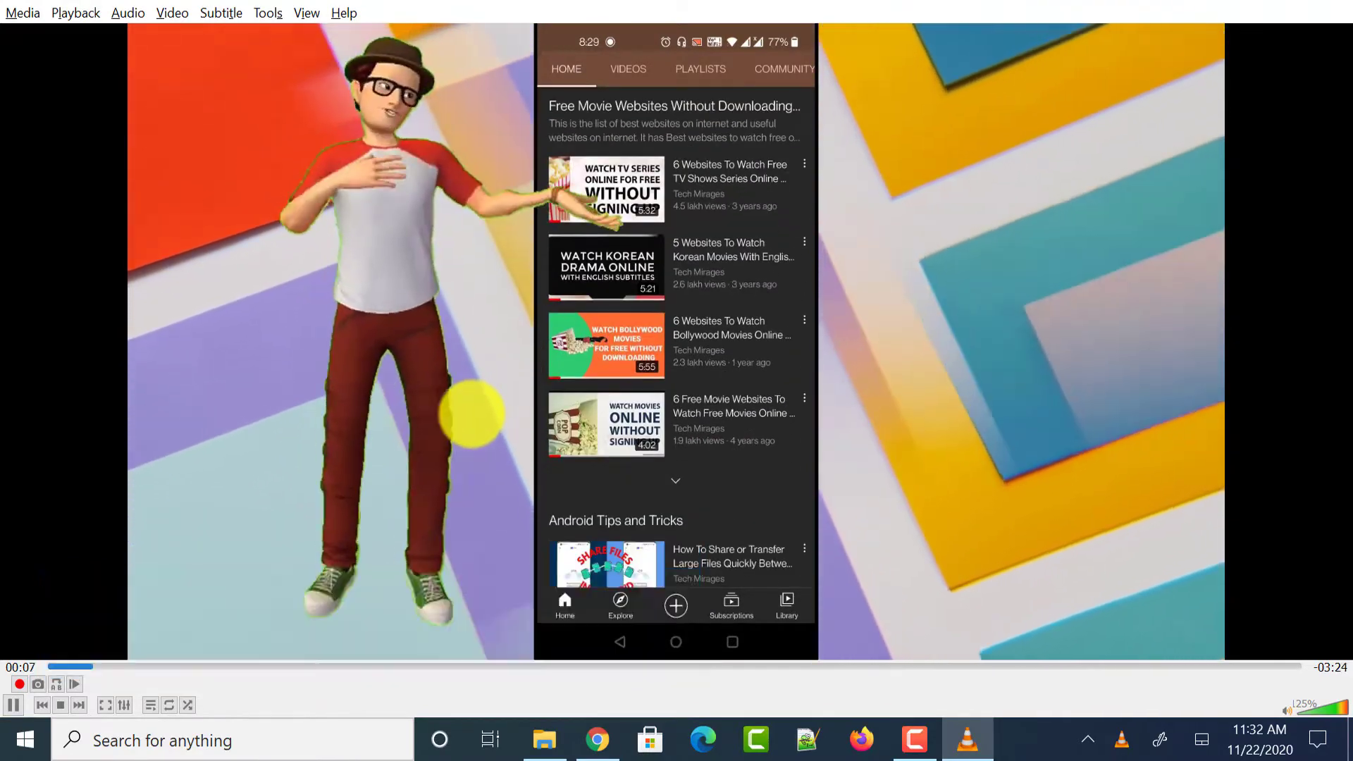
Pause the video and play the second, captioned WhatsApp video from VLC's playlist
key(space)
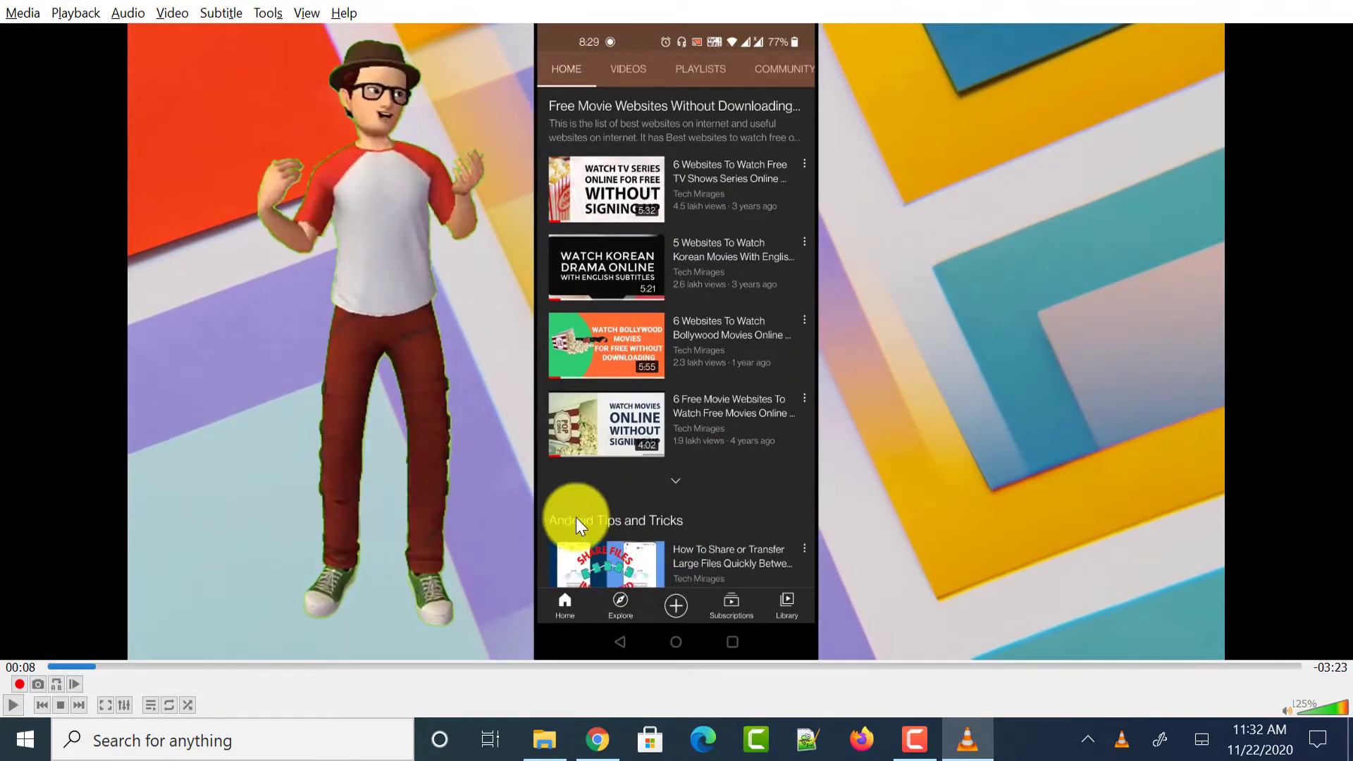
click(301, 11)
click(327, 34)
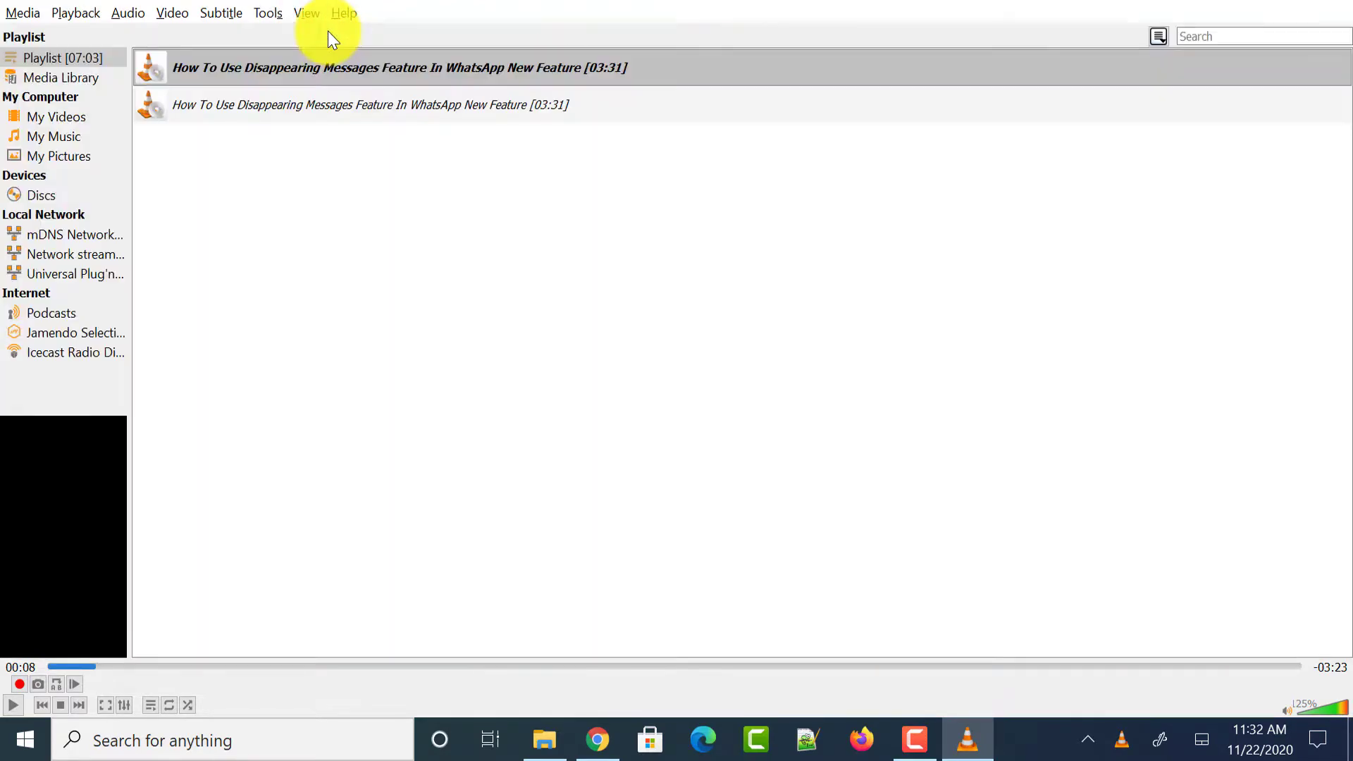
double_click(272, 117)
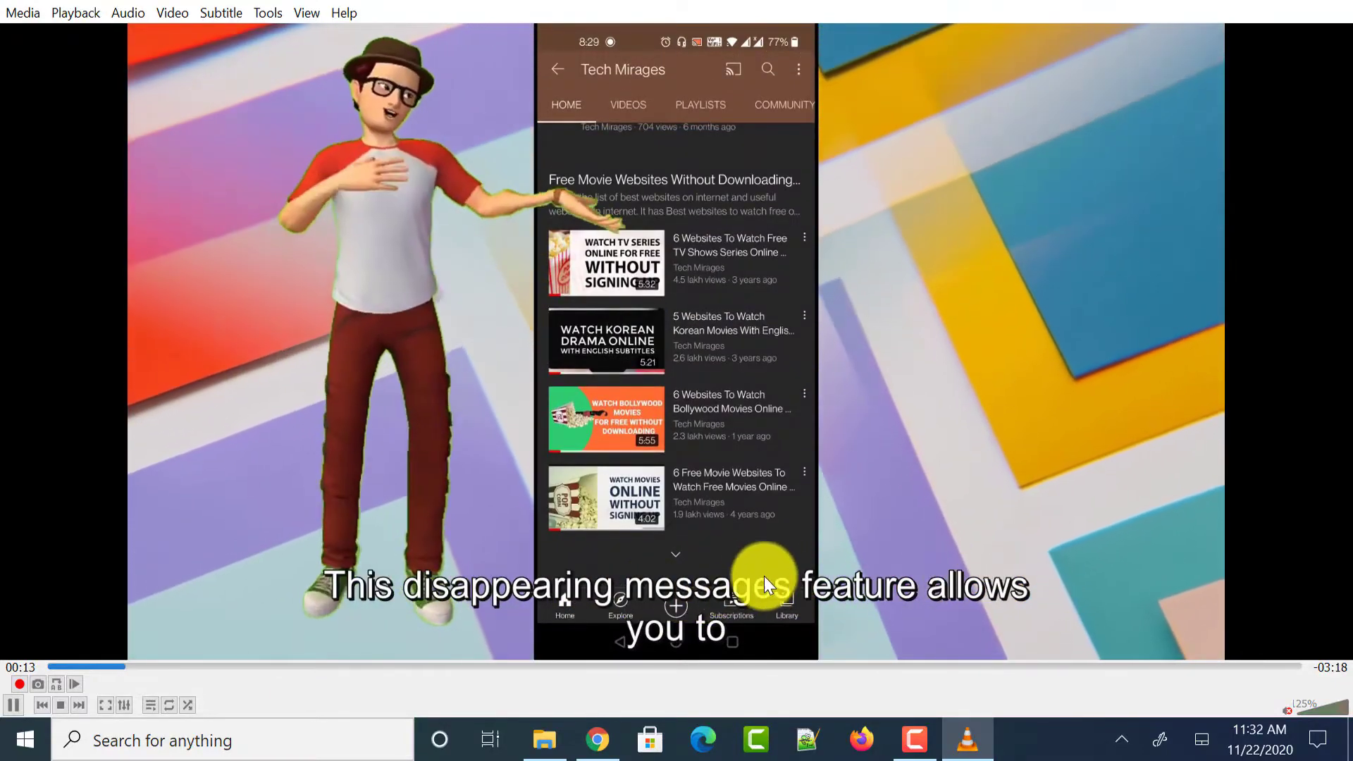
click(246, 479)
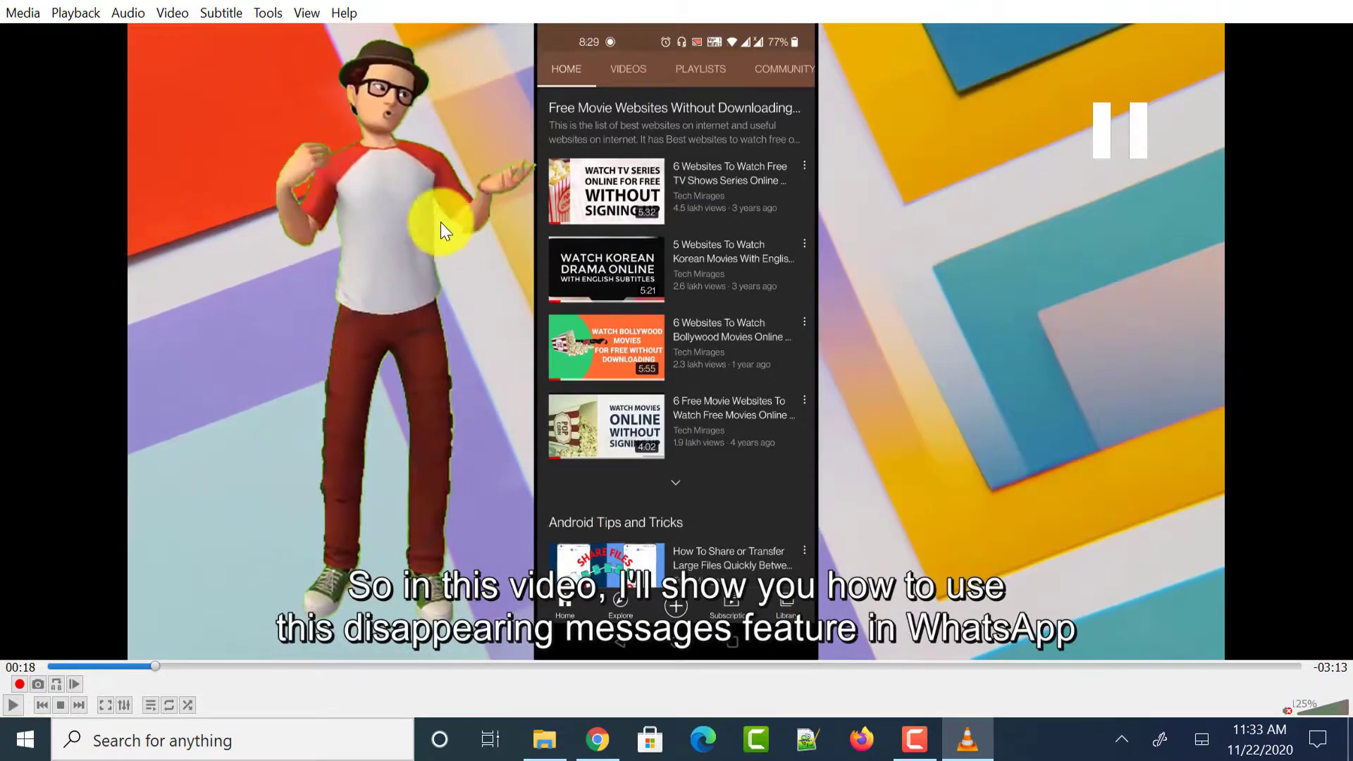
right_click(413, 222)
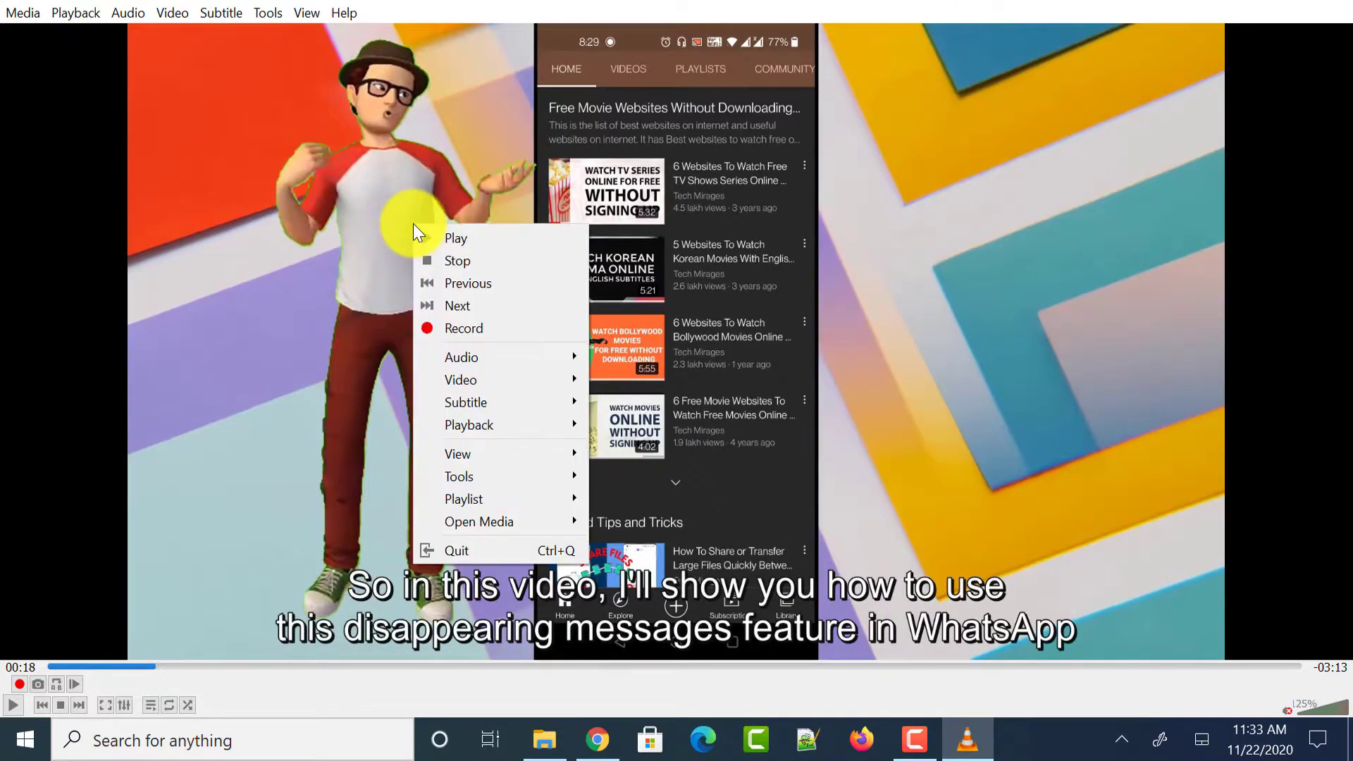
mouse_move(523, 405)
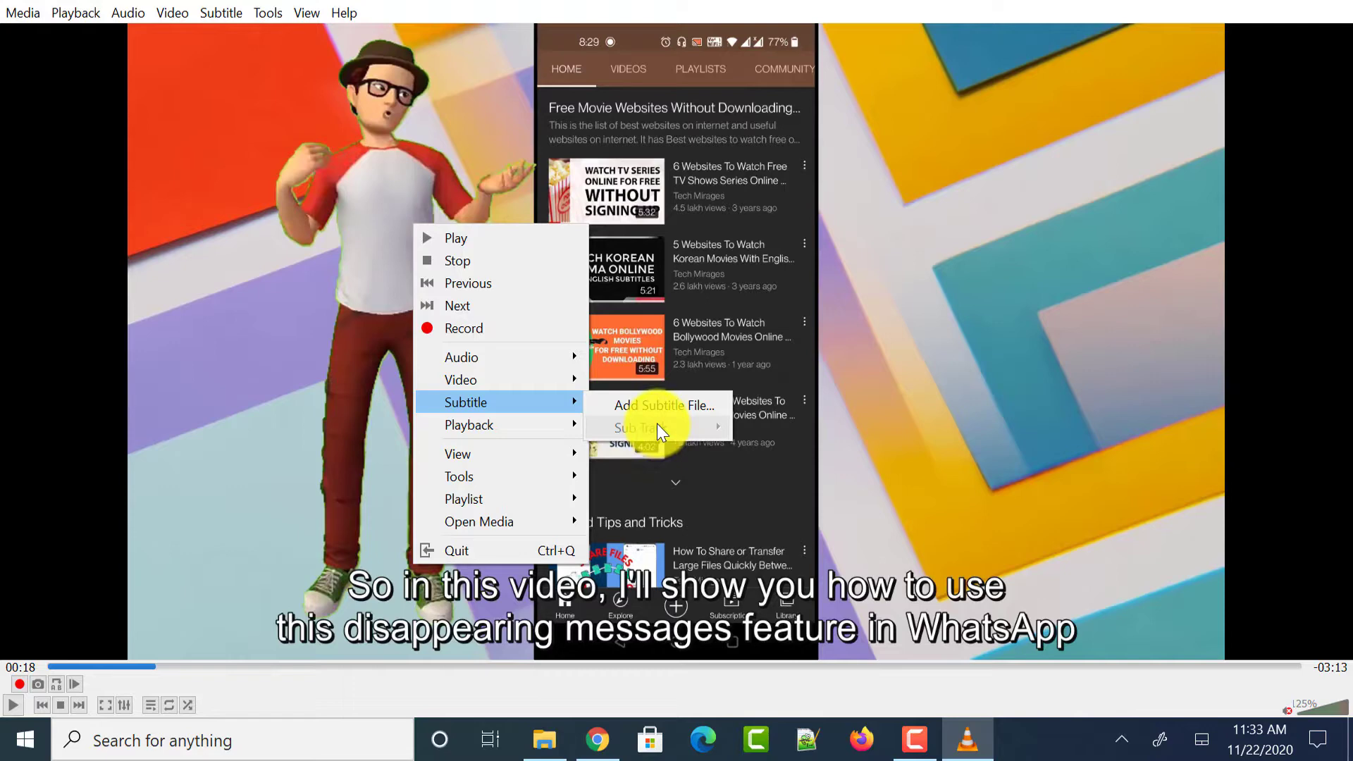
click(342, 362)
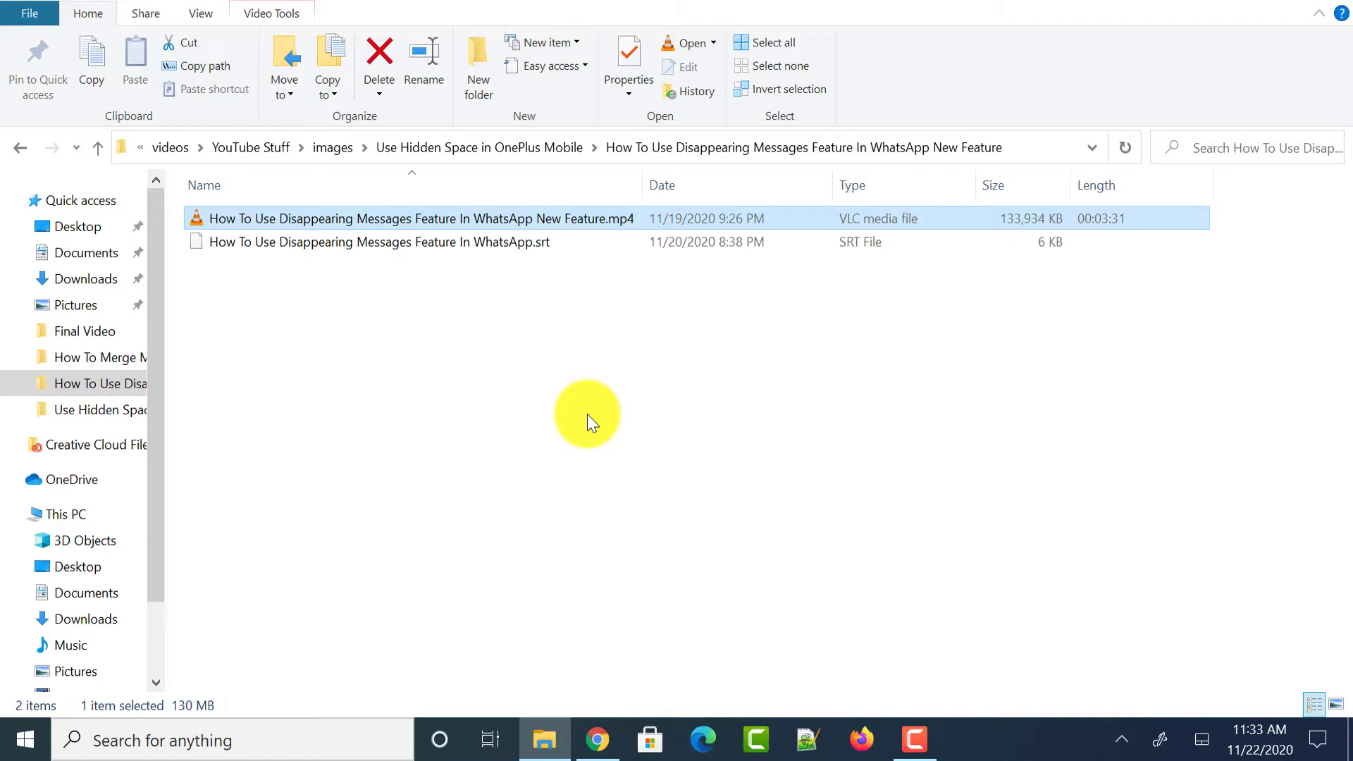
Select the WhatsApp tutorial's 6 KB SRT subtitle file in its folder
click(535, 243)
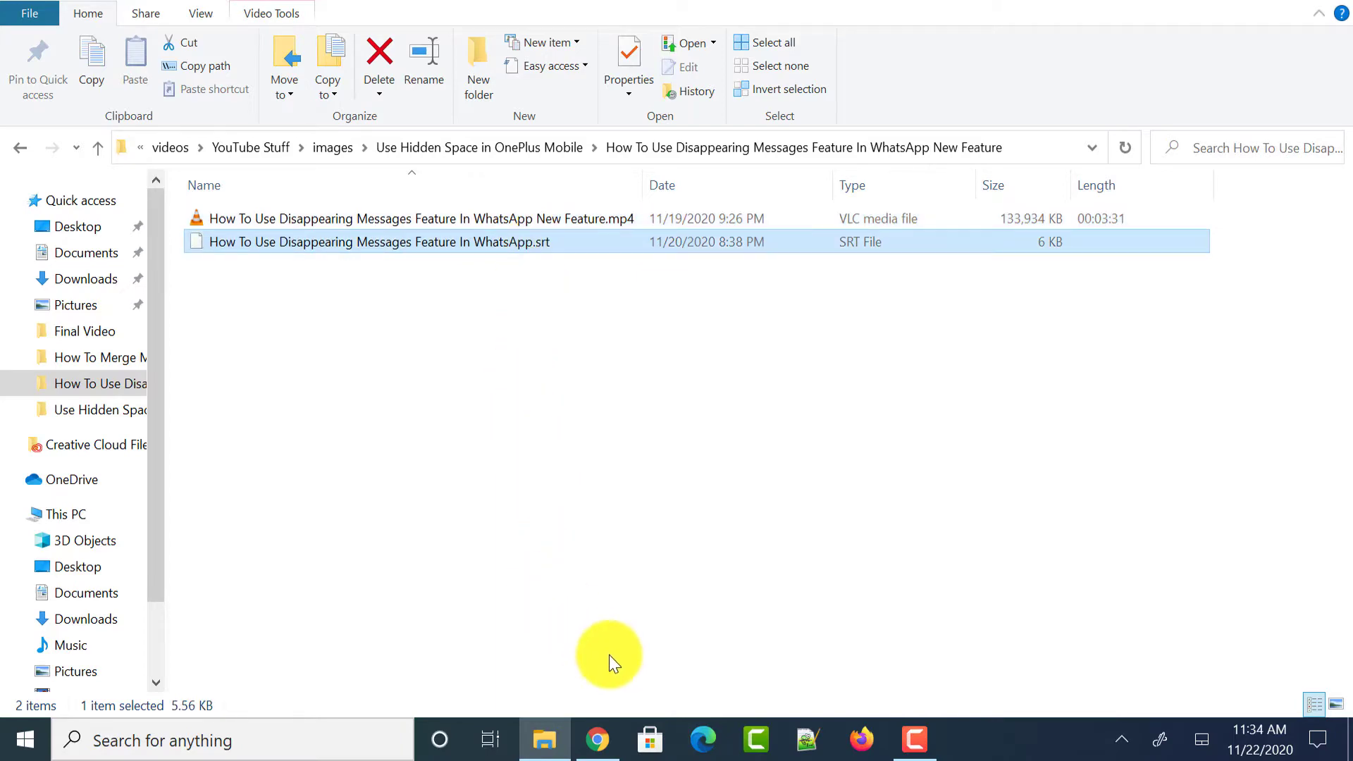
Switch to handbrake.fr in Chrome and follow the Other Platforms link to Downloads
key(alt+Tab)
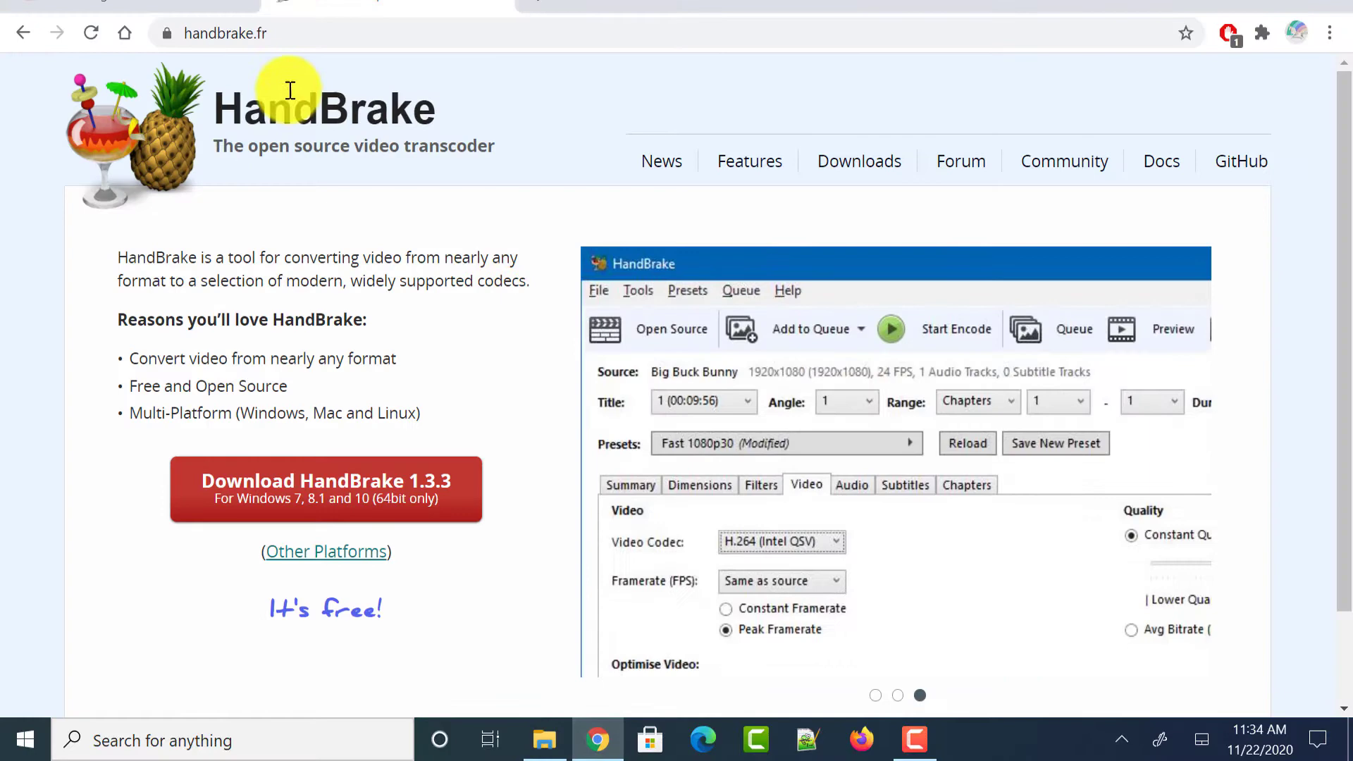
drag(221, 106, 441, 106)
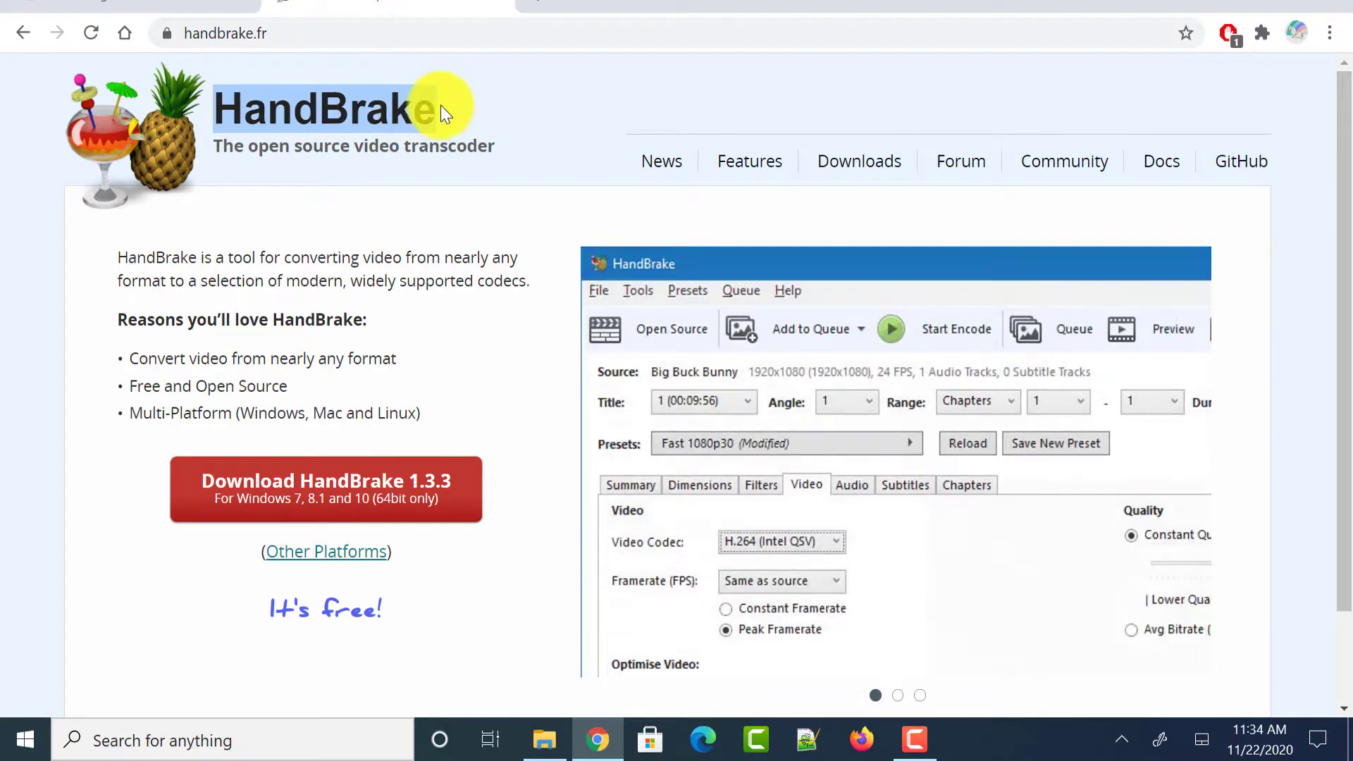
click(441, 106)
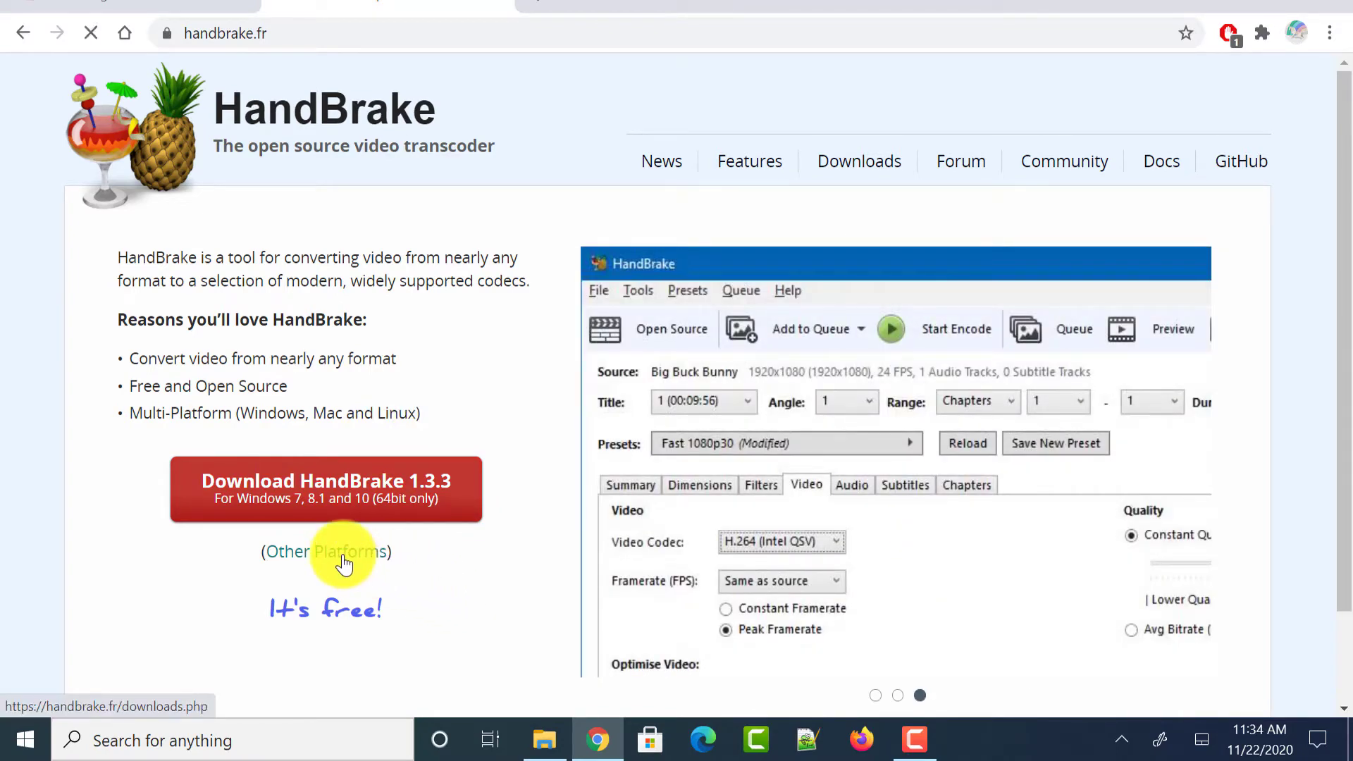
click(344, 556)
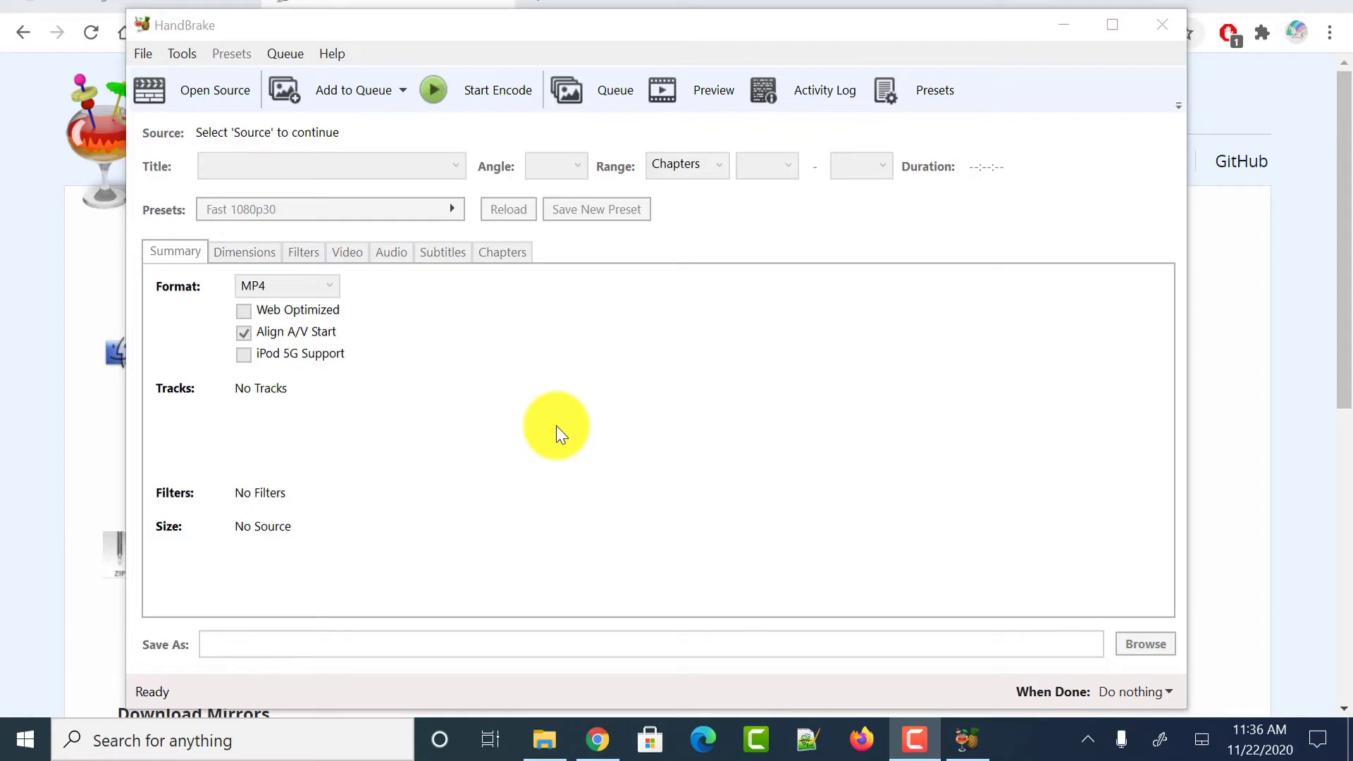
Bring up HandBrake's Source Selection panel through File > Open Source
click(149, 53)
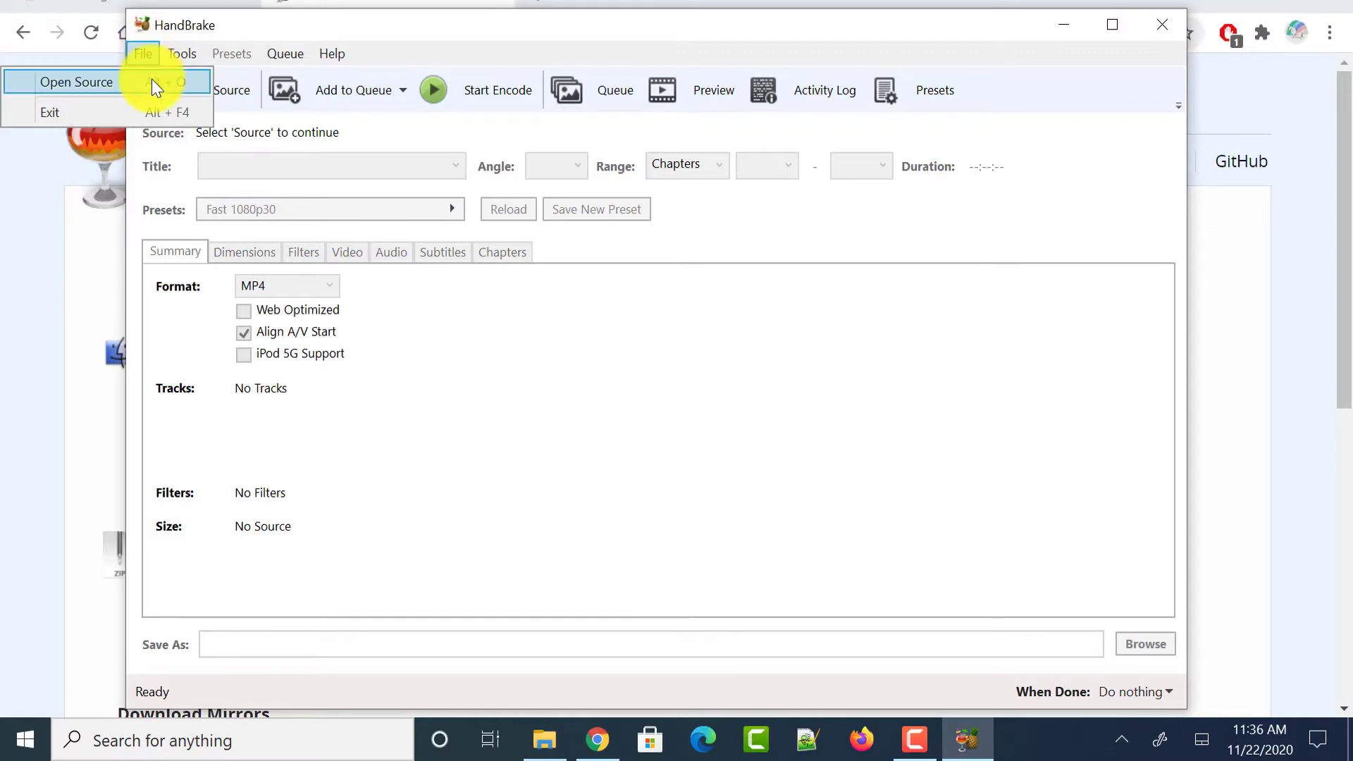
click(155, 88)
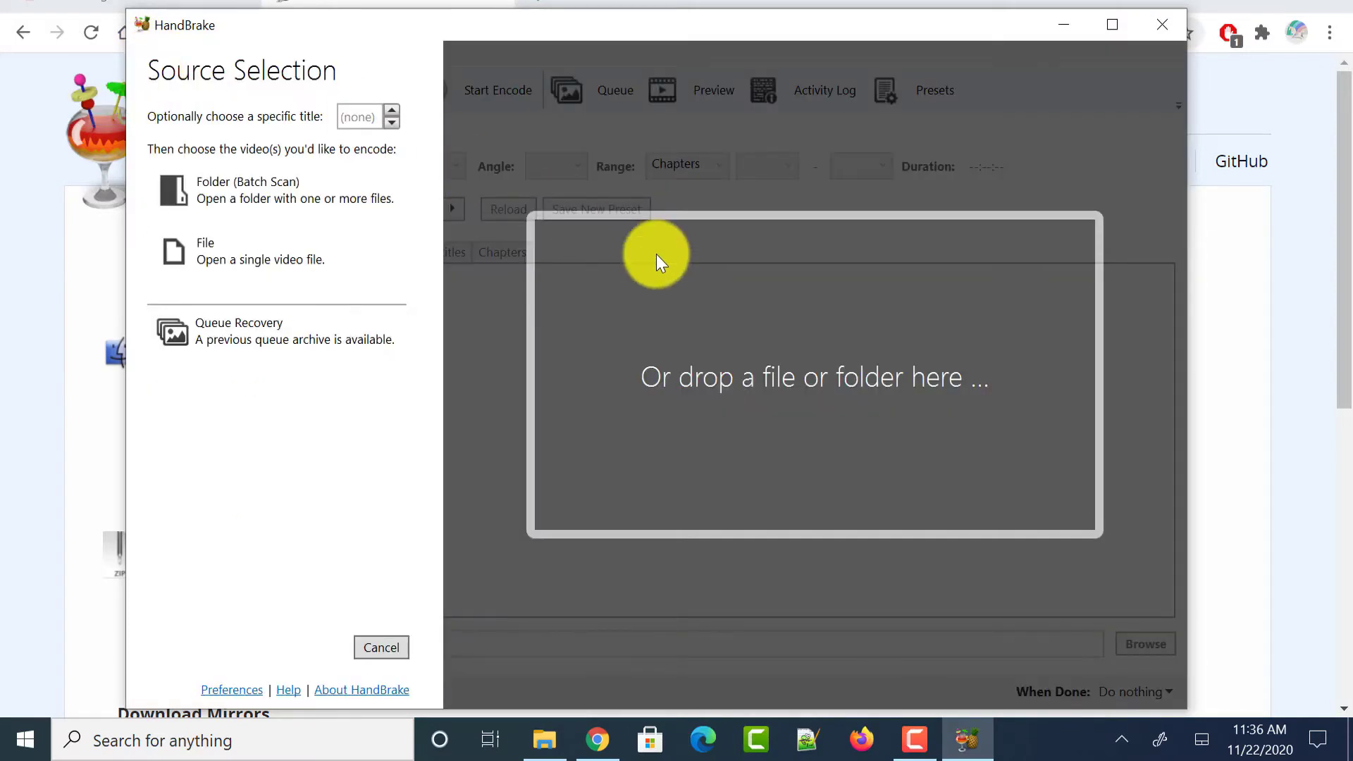
Load the WhatsApp disappearing messages tutorial video from the Desktop as a single-file source
click(283, 253)
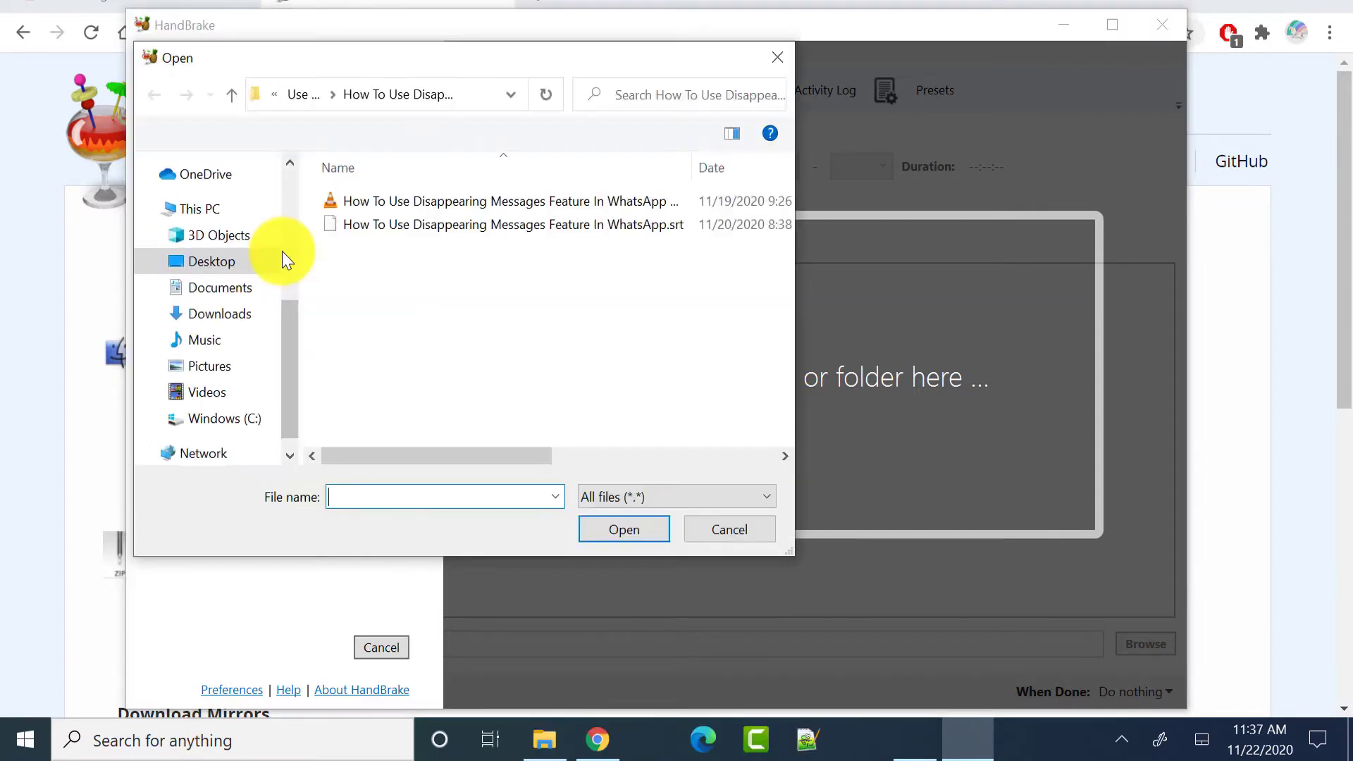
click(372, 205)
click(645, 535)
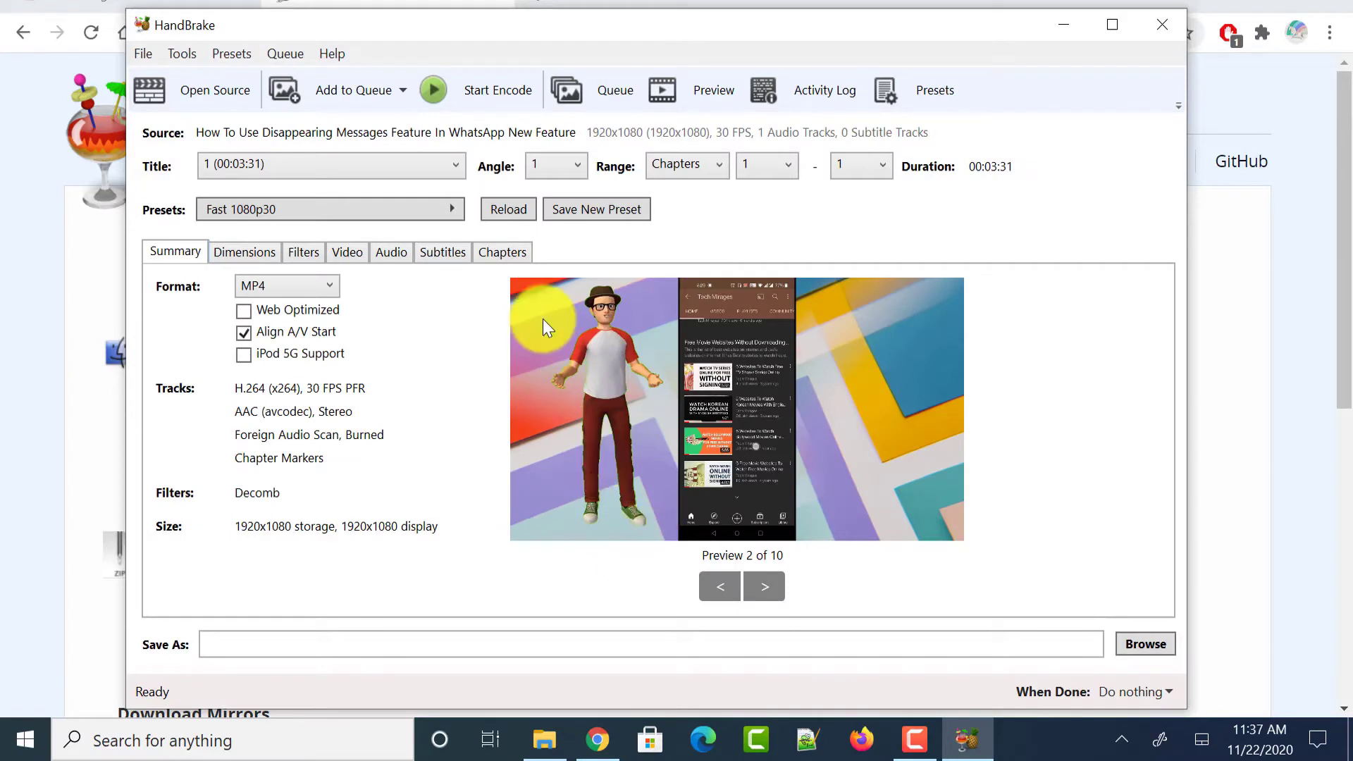
Import the WhatsApp tutorial's .srt file as an English track on the Subtitles tab
click(443, 254)
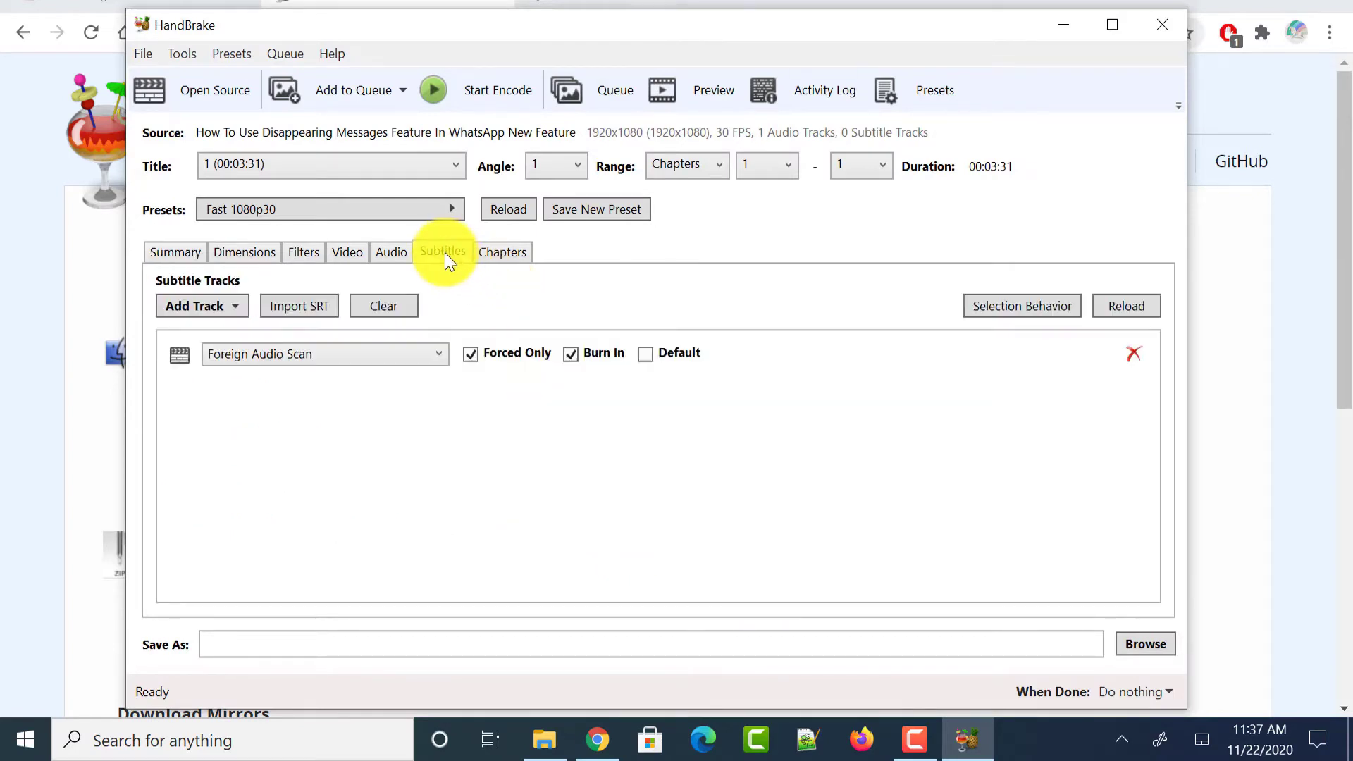
click(226, 307)
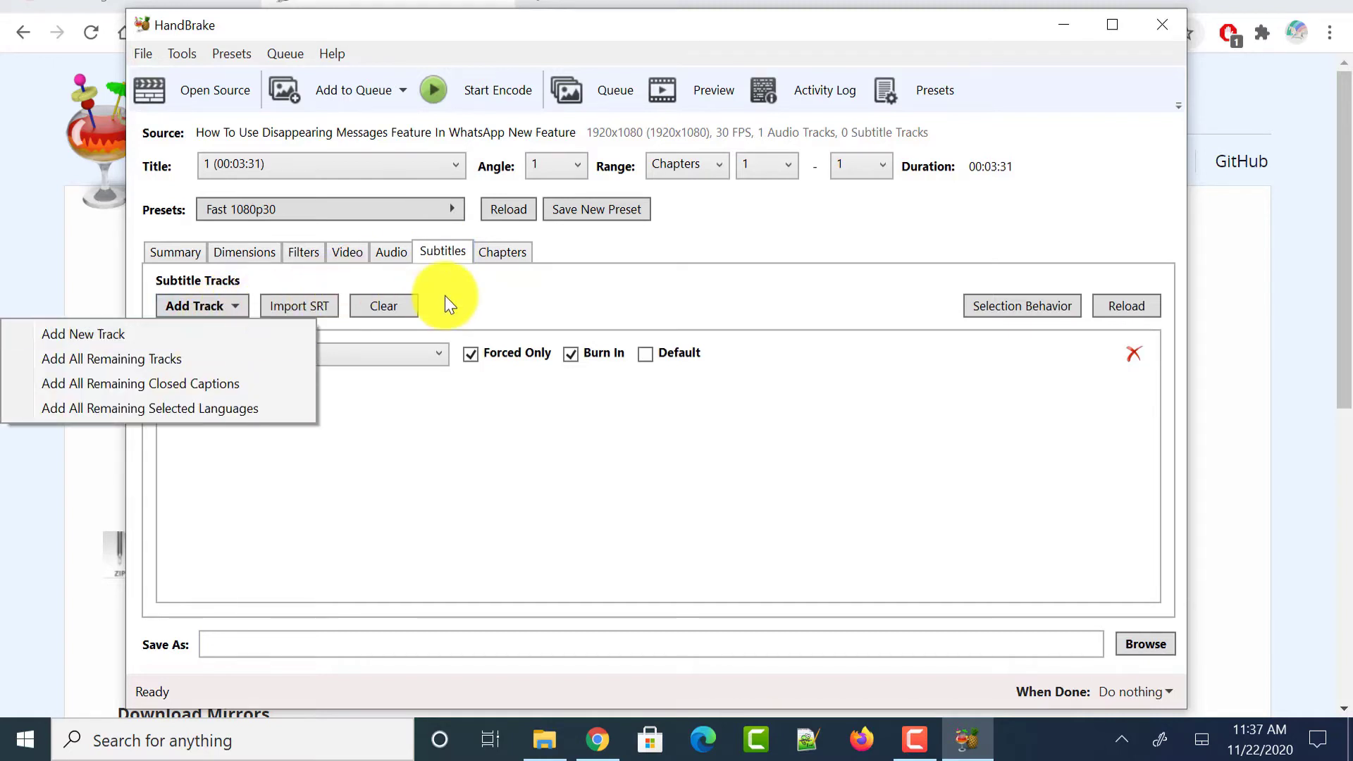
click(504, 297)
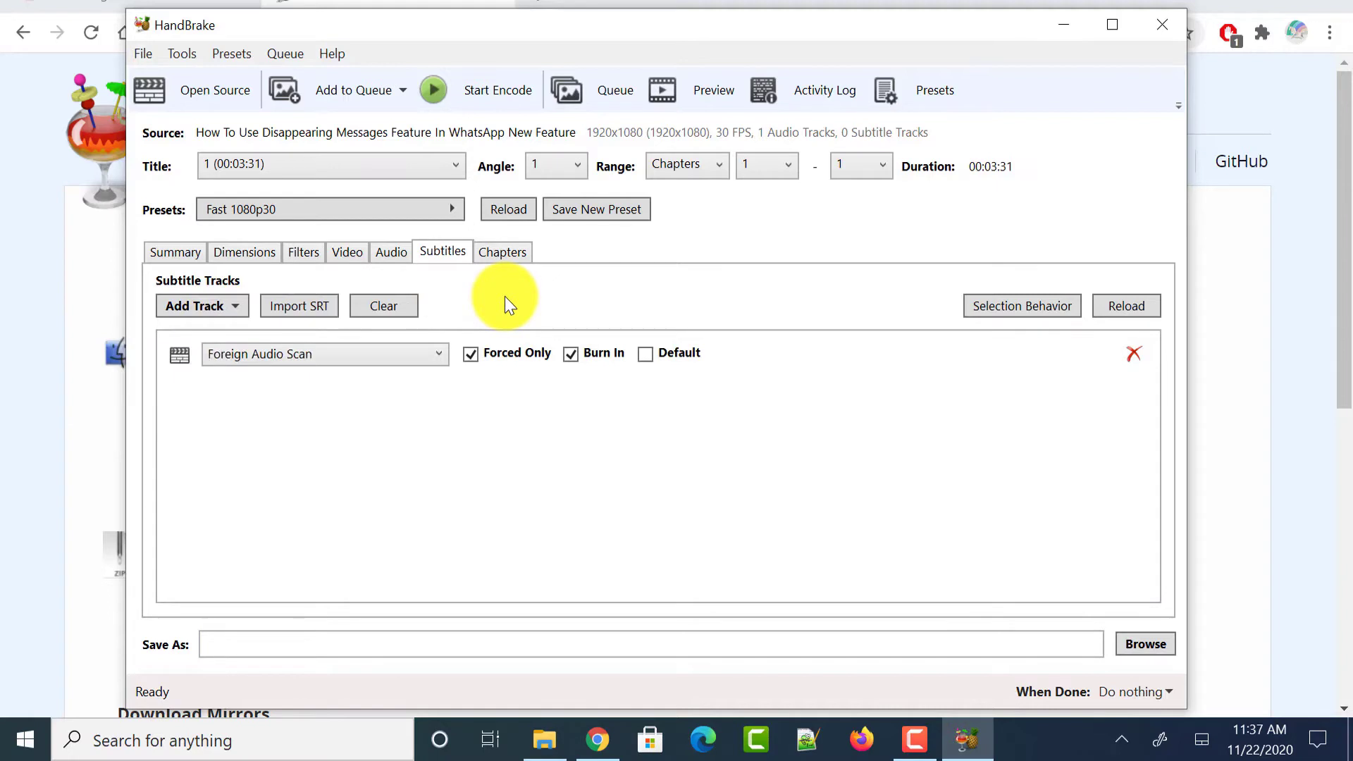
click(310, 306)
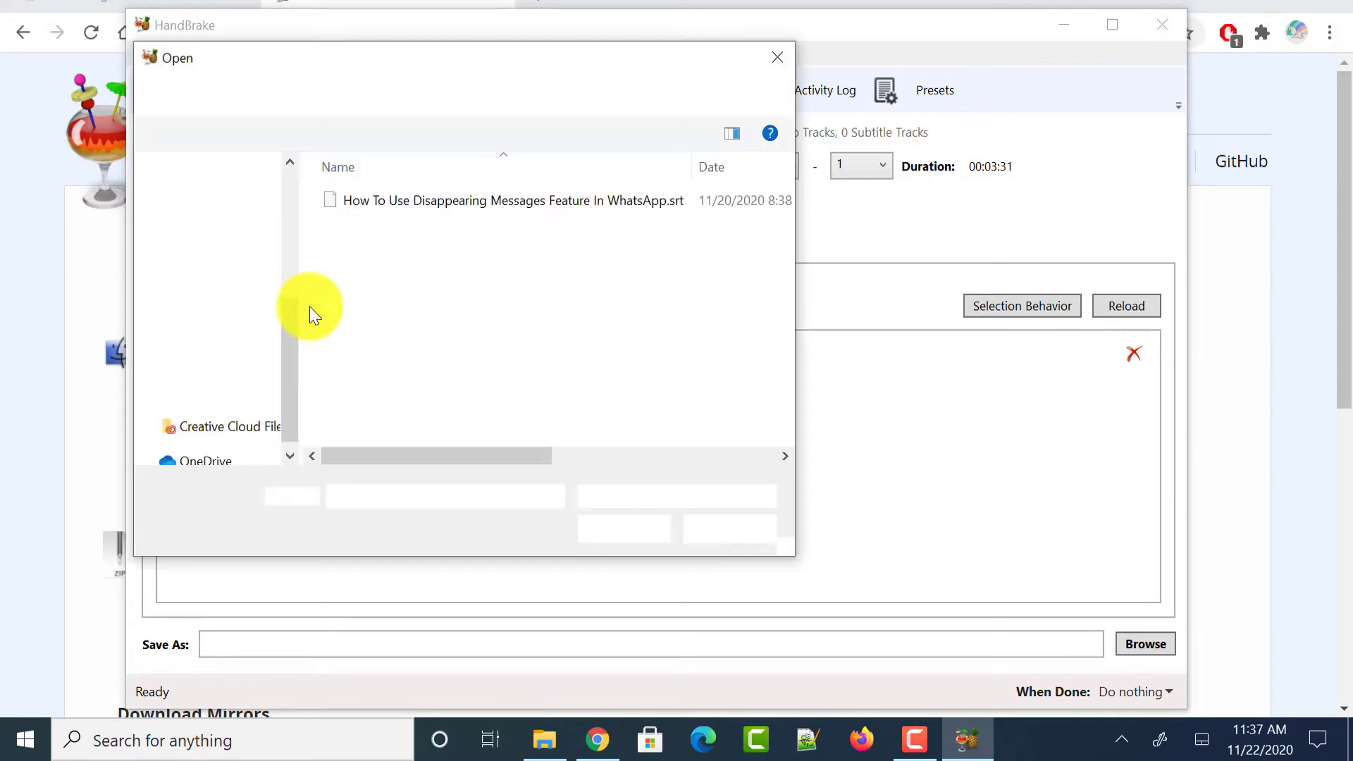
click(386, 195)
click(621, 534)
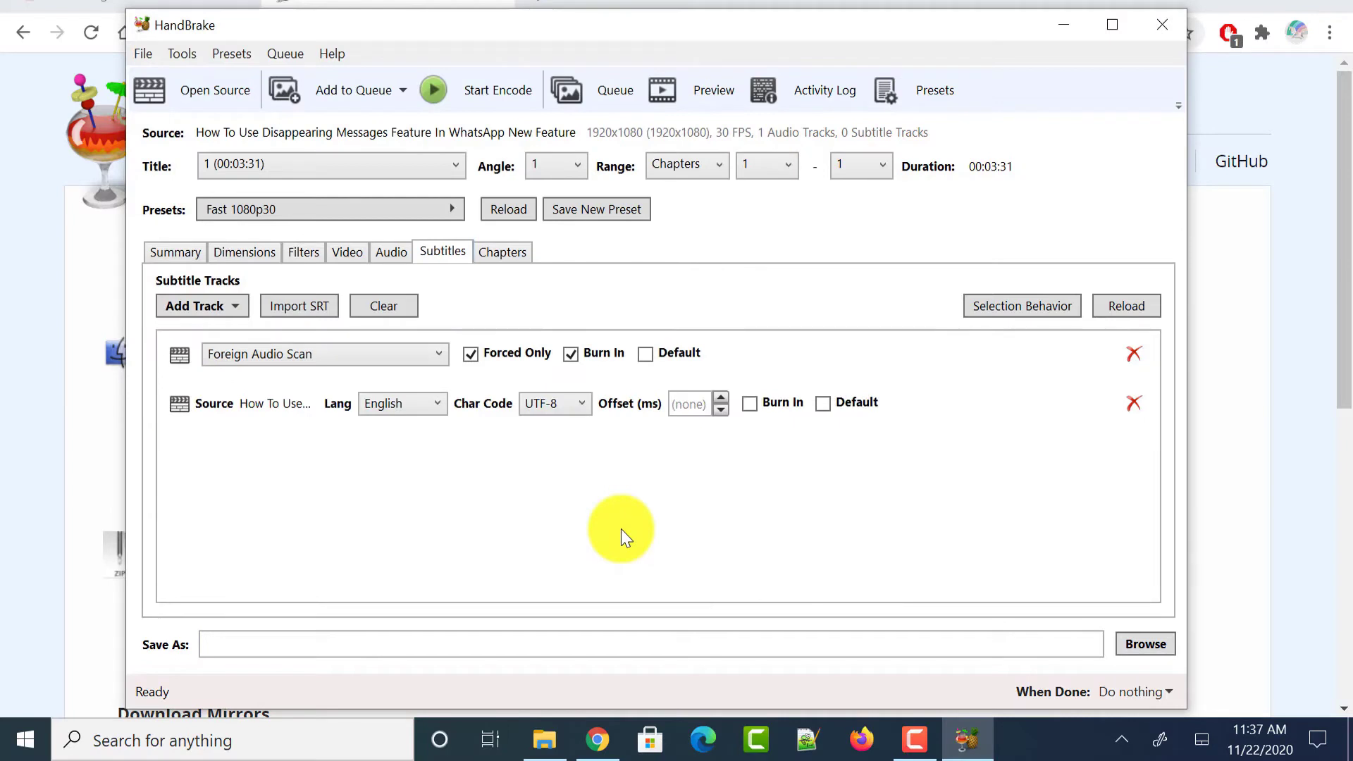
Move Burn In from Foreign Audio Scan to the SRT track; save output as video22.mp4
click(749, 408)
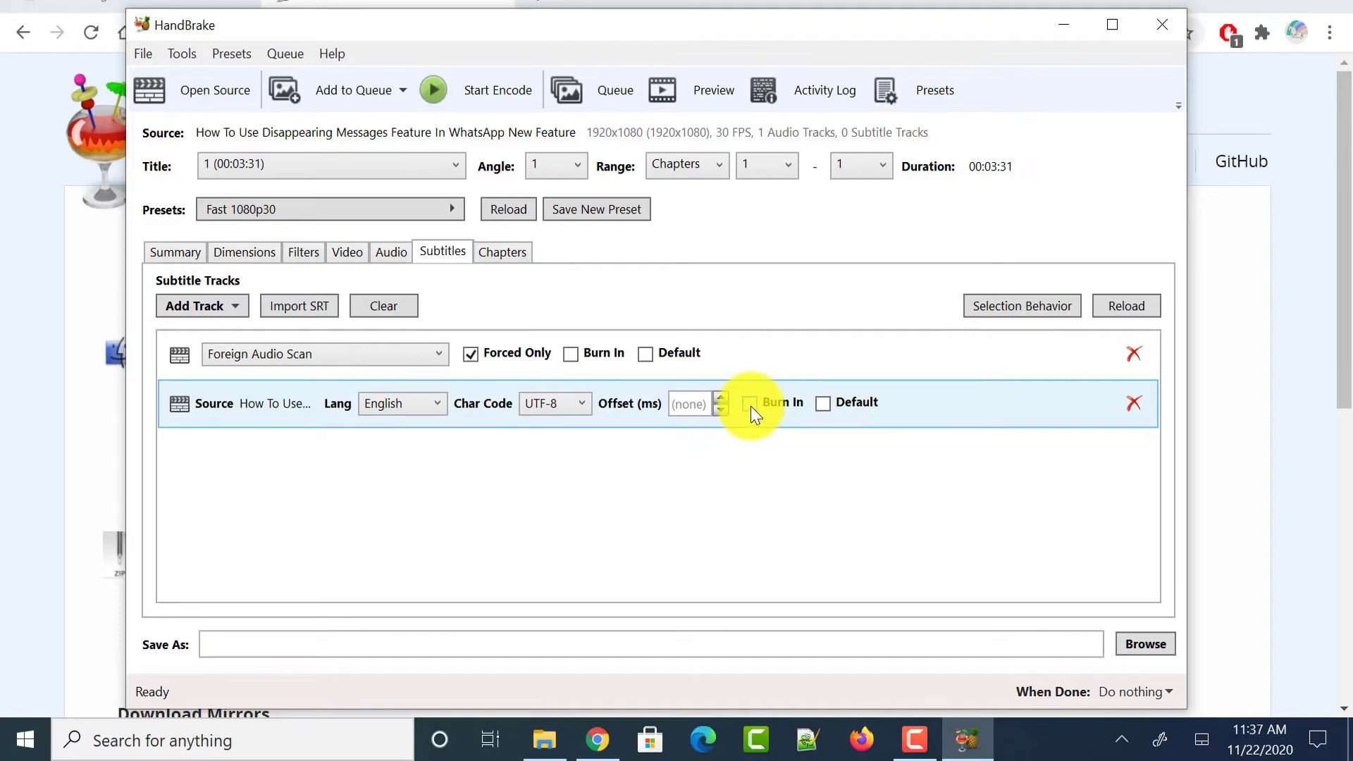
click(750, 405)
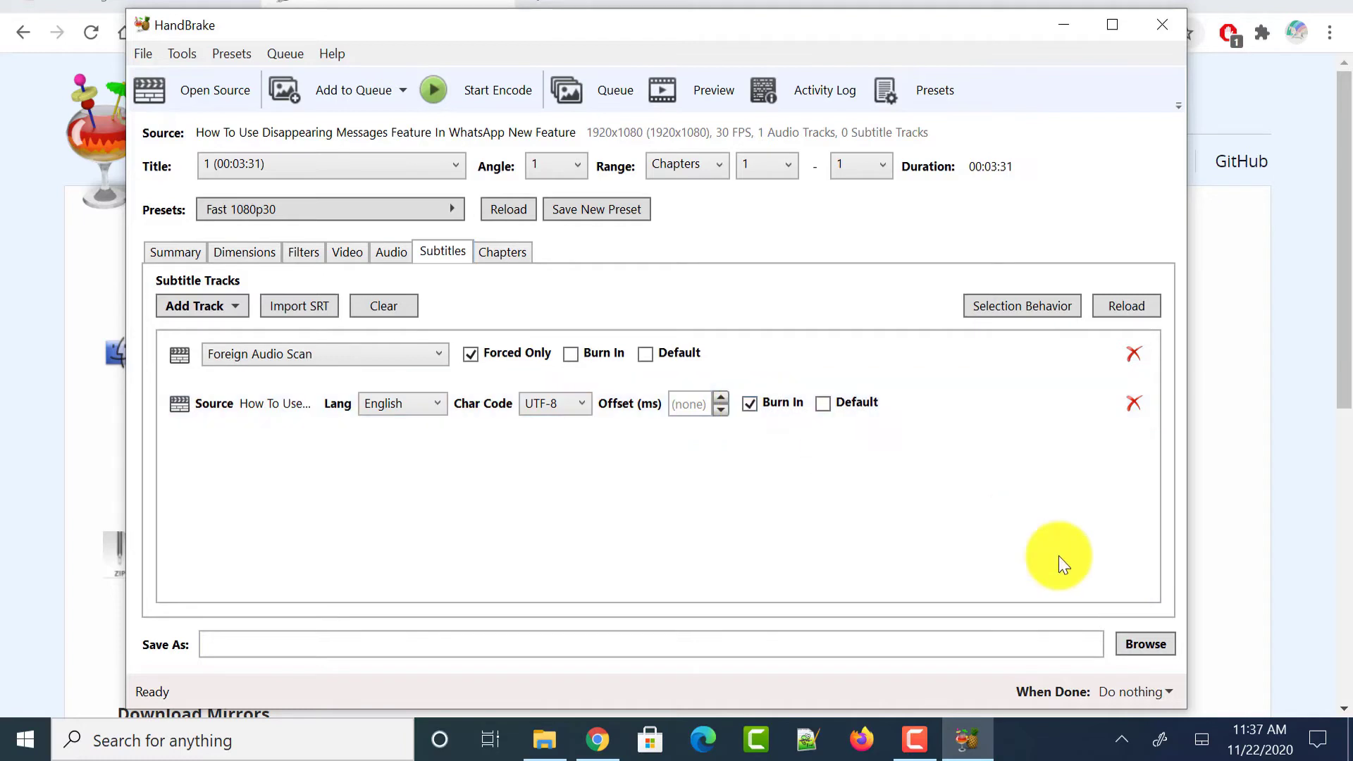
click(1139, 641)
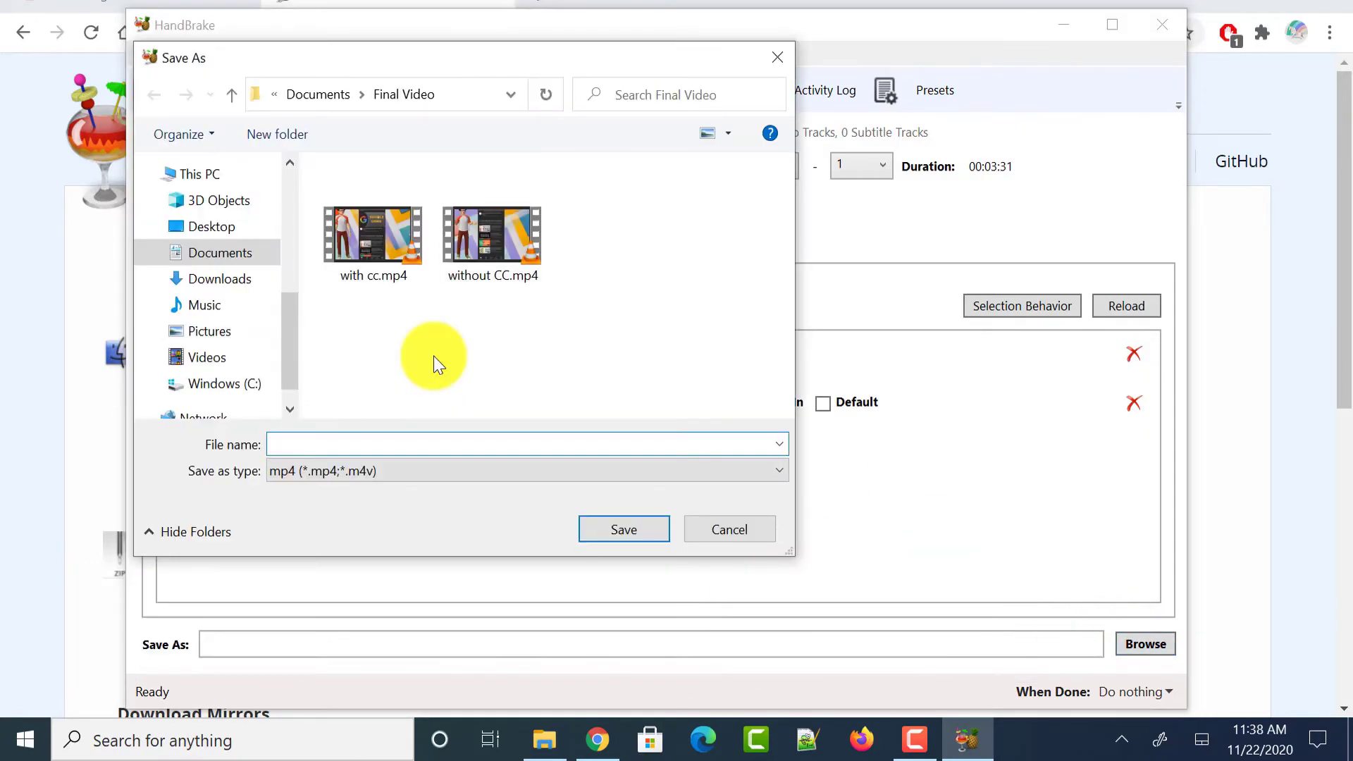
text(video22)
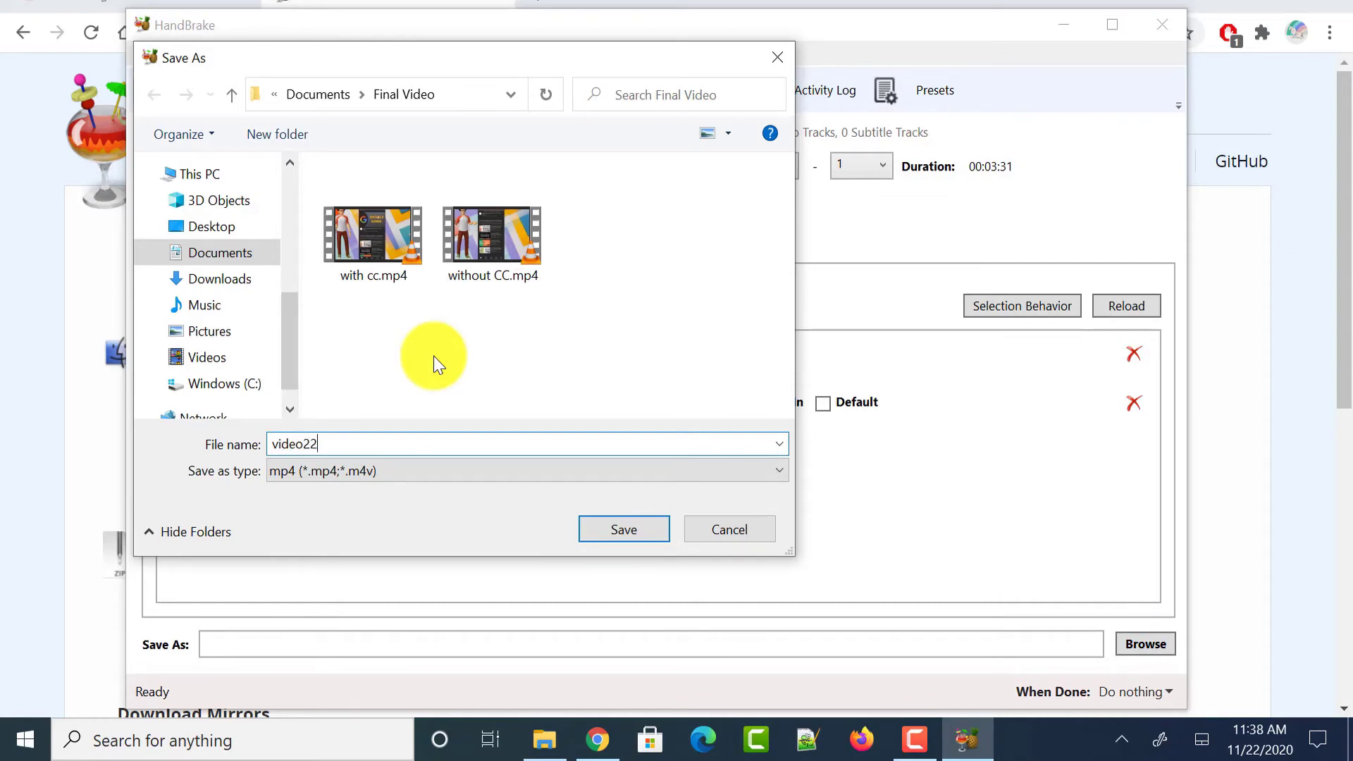
click(597, 530)
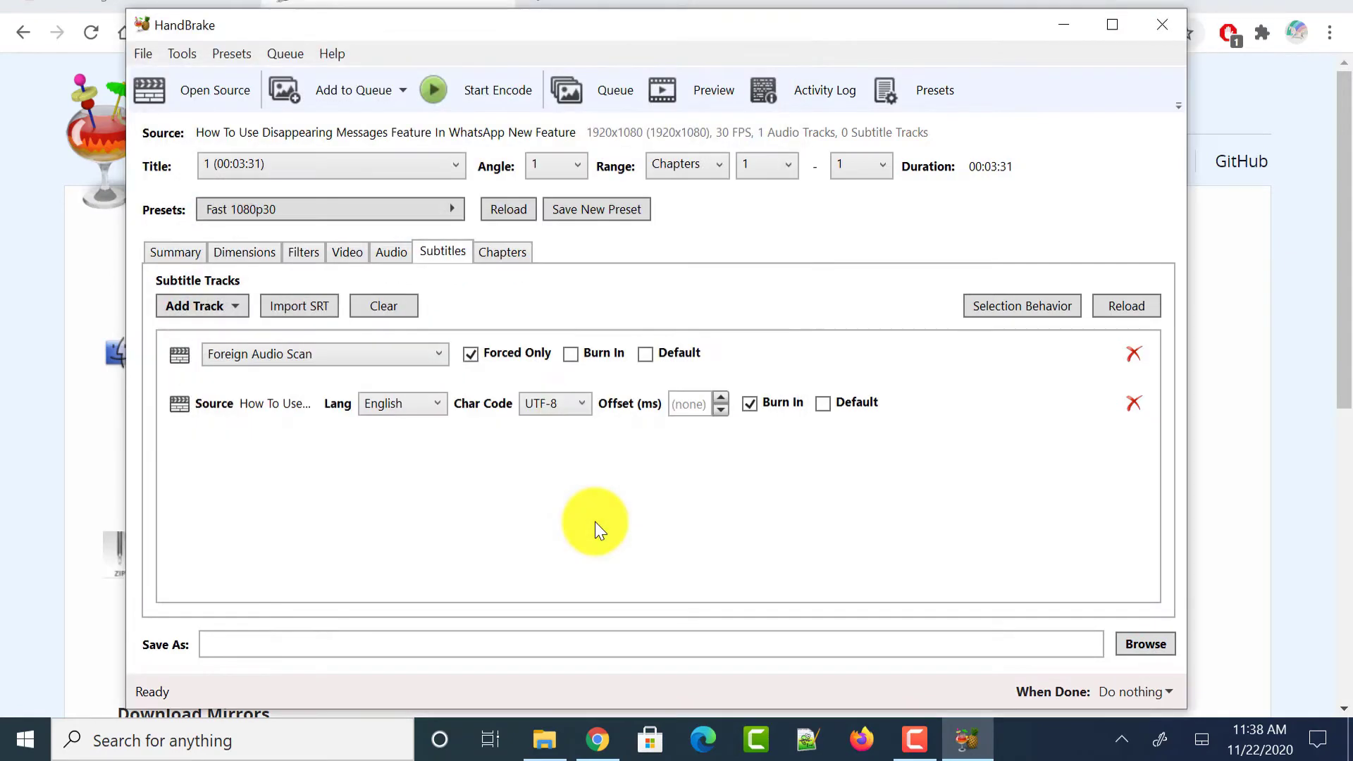
Start encoding the WhatsApp video to video22.mp4 with the SRT subtitles burned in
click(488, 103)
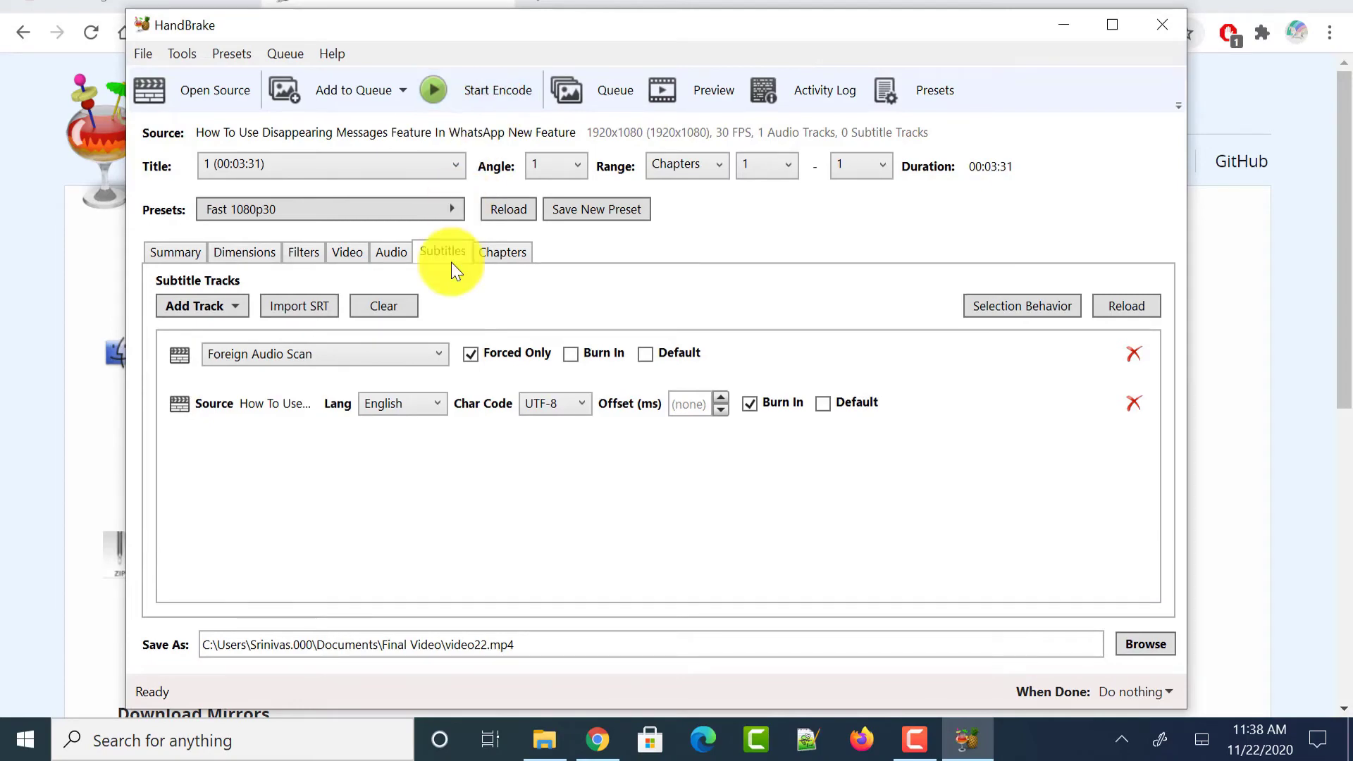